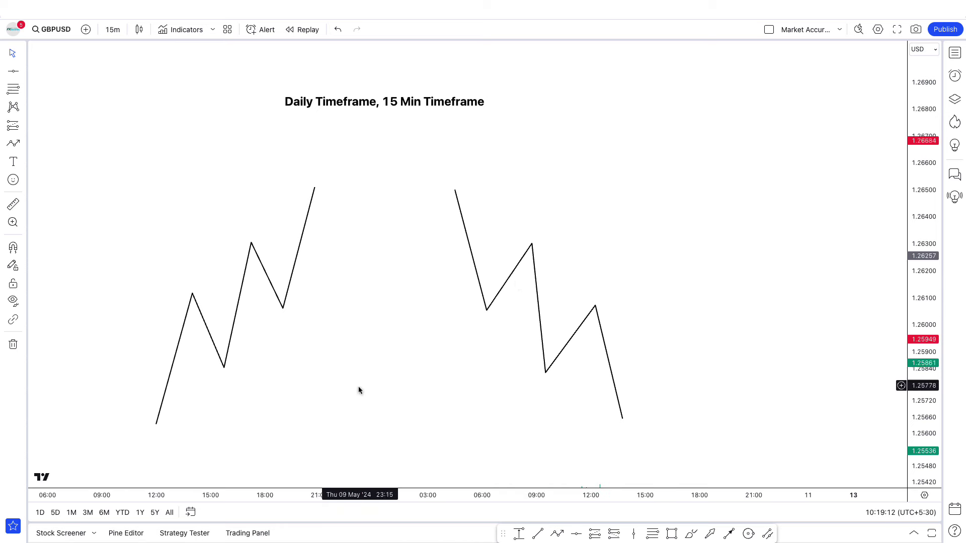
- Move the bearish zigzag farther right and shift the bullish zigzag slightly up and left
{"action": "left_click_drag", "start_coordinate": [537, 315], "coordinate": [615, 315]}
{"action": "left_click", "coordinate": [274, 292]}
{"action": "left_click_drag", "start_coordinate": [266, 292], "coordinate": [257, 286]}
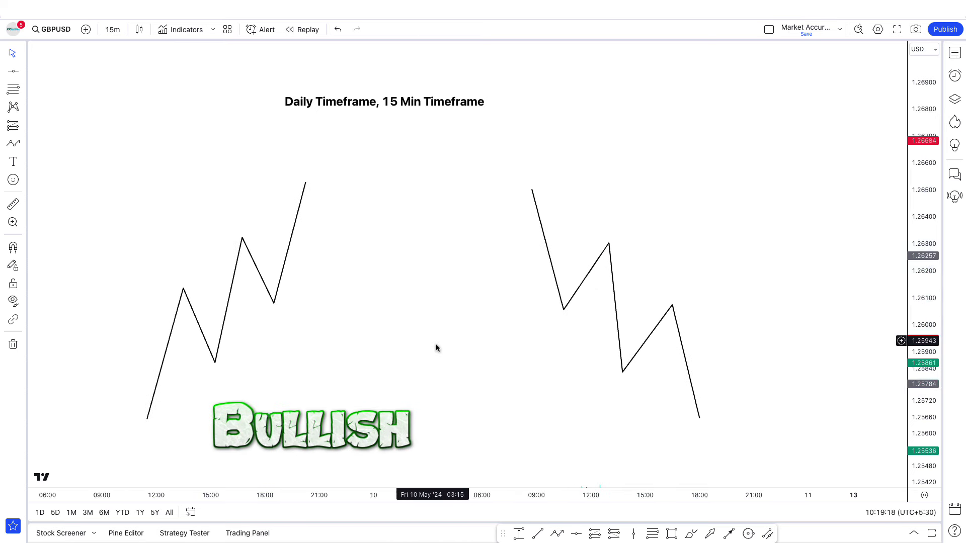
- Delete the bearish zigzag from the chart
{"action": "left_click", "coordinate": [620, 348]}
{"action": "key", "text": "Delete"}
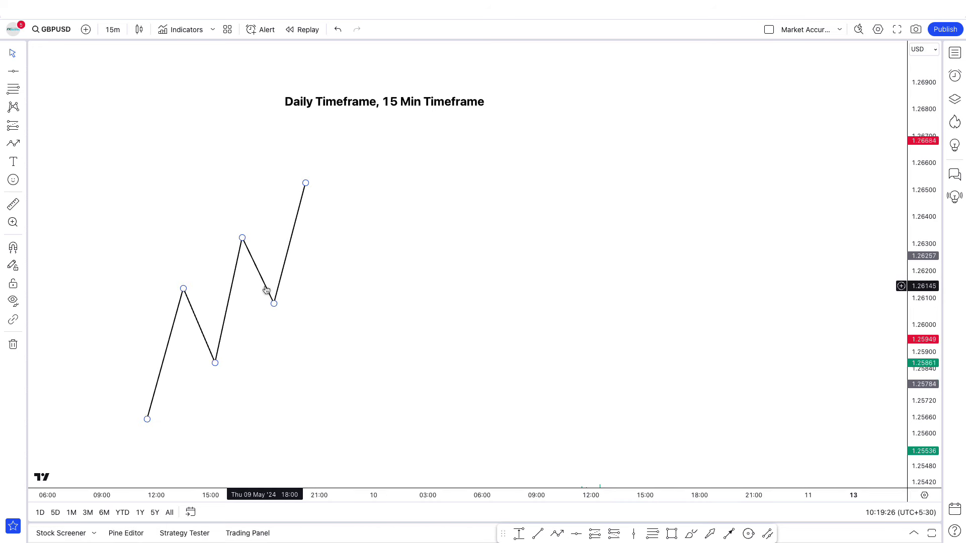
- Move the bullish zigzag and the timeframe heading to the right so they sit nearer the chart's centre
{"action": "left_click_drag", "start_coordinate": [267, 287], "coordinate": [371, 287]}
{"action": "left_click", "coordinate": [515, 292]}
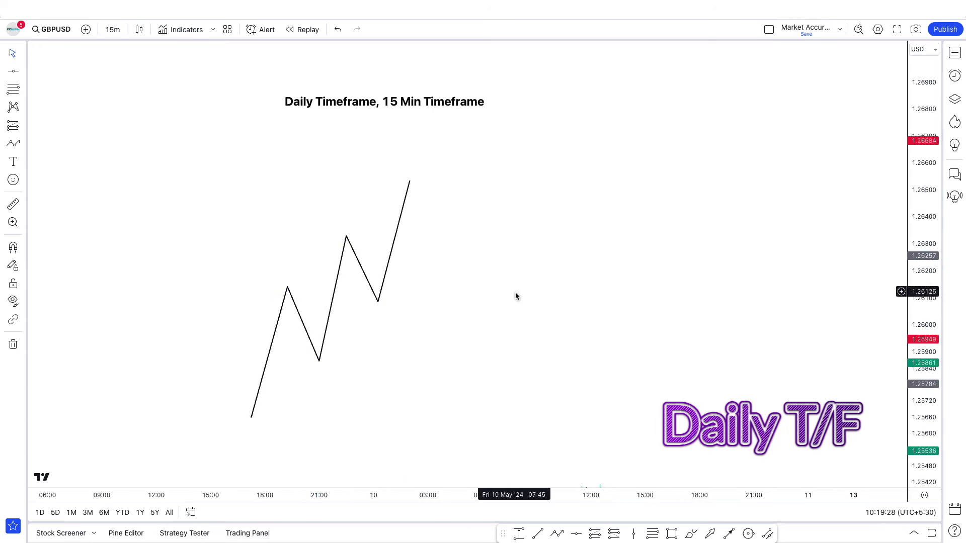
{"action": "left_click_drag", "start_coordinate": [418, 103], "coordinate": [472, 97]}
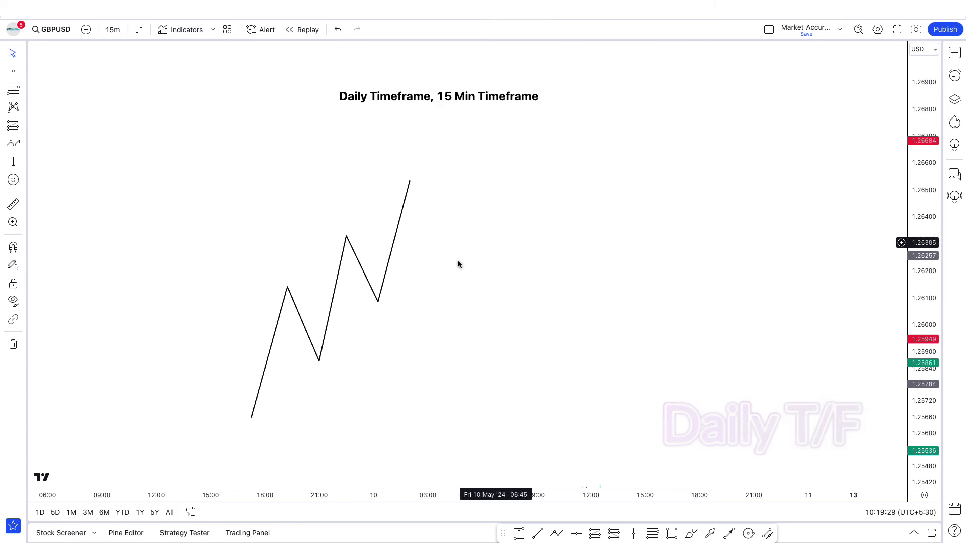
{"action": "left_click", "coordinate": [366, 324]}
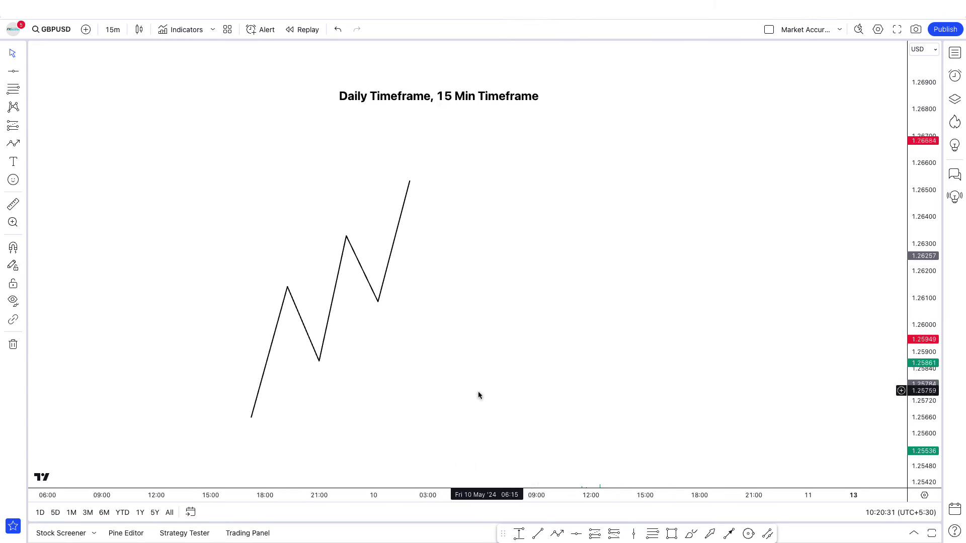
- Draw a short horizontal trend line from the final upward leg at the previous high's level, about 1.26326, to about 05:00
{"action": "left_click", "coordinate": [541, 536]}
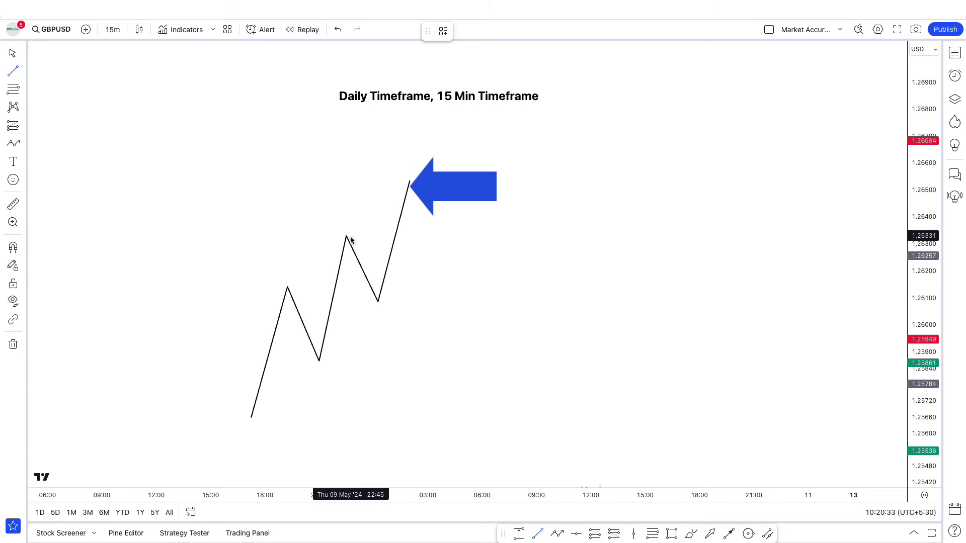
{"action": "left_click", "coordinate": [397, 240]}
{"action": "left_click", "coordinate": [462, 238]}
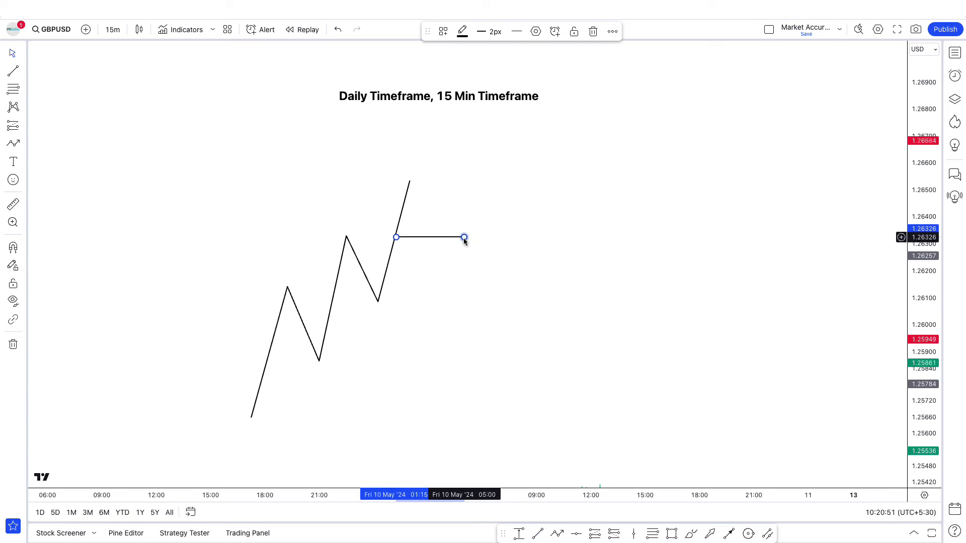
{"action": "left_click", "coordinate": [455, 257]}
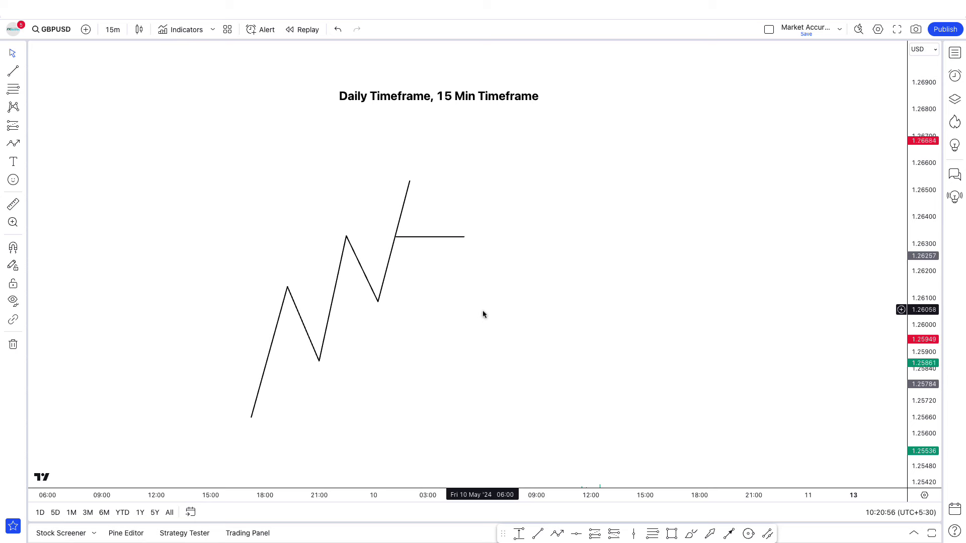
- Place a Fibonacci retracement on the final upward leg from about 1.26274 to the peak at about 1.26535
{"action": "left_click", "coordinate": [14, 90]}
{"action": "left_click", "coordinate": [392, 252]}
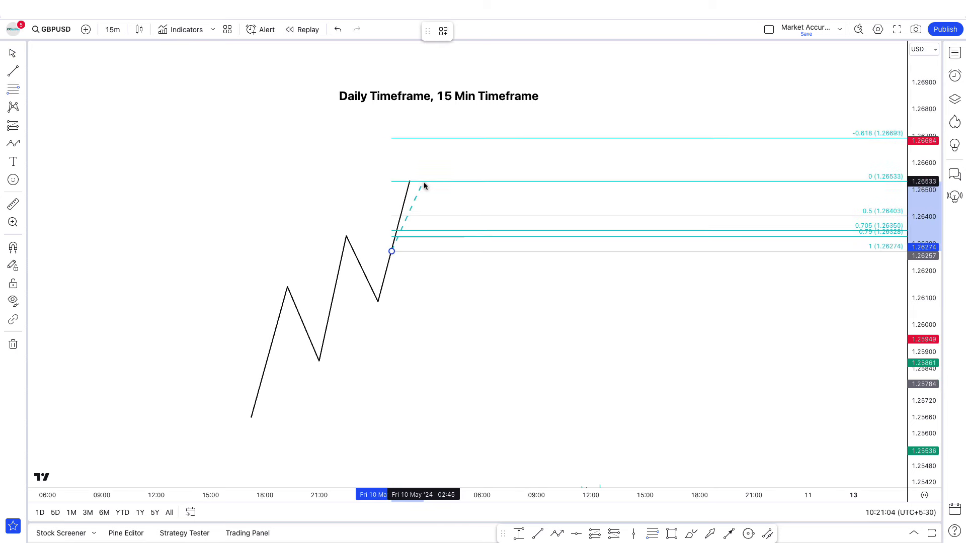
{"action": "left_click", "coordinate": [413, 182]}
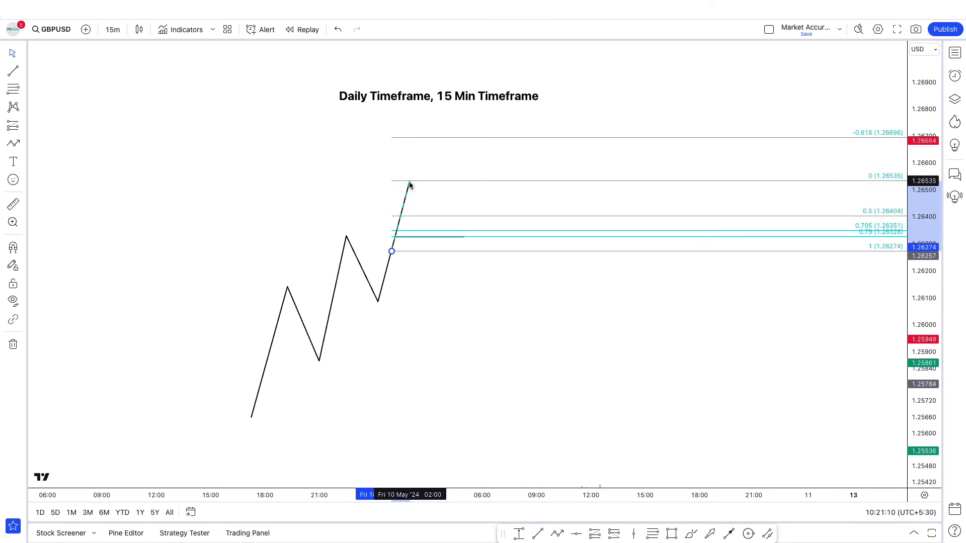
{"action": "left_click", "coordinate": [443, 212]}
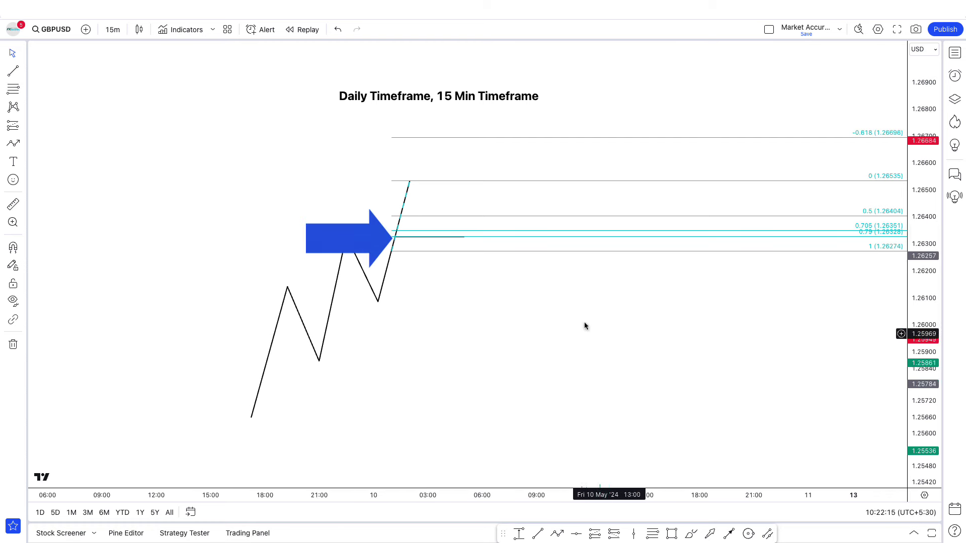
- Draw a trend line from the peak down to the horizontal line at about 1.26324 as the pullback leg
{"action": "left_click", "coordinate": [538, 533]}
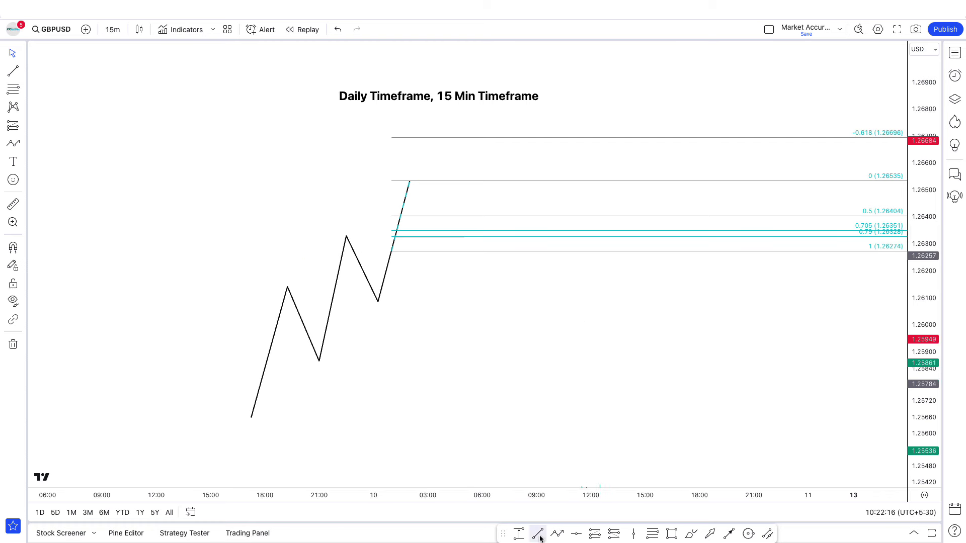
{"action": "left_click", "coordinate": [411, 182]}
{"action": "left_click", "coordinate": [423, 237]}
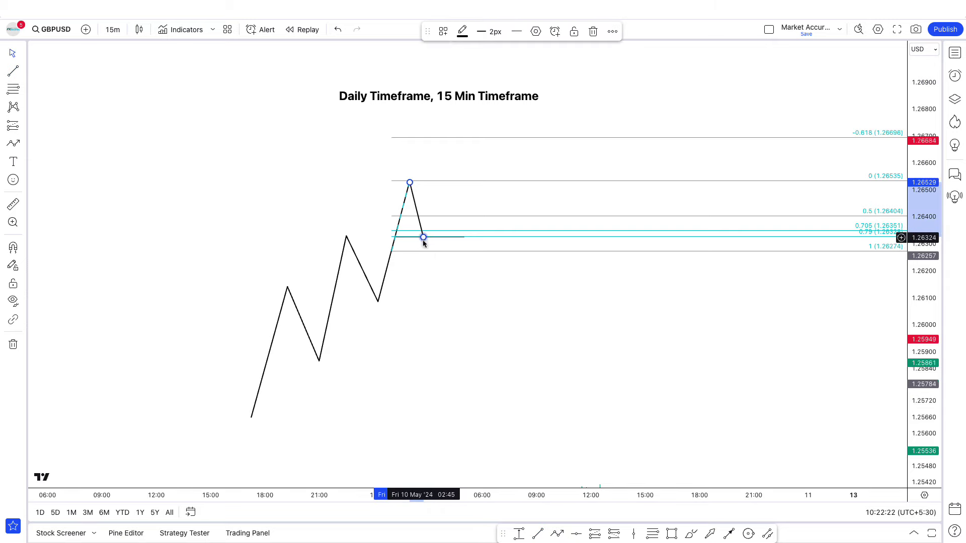
{"action": "left_click", "coordinate": [422, 244]}
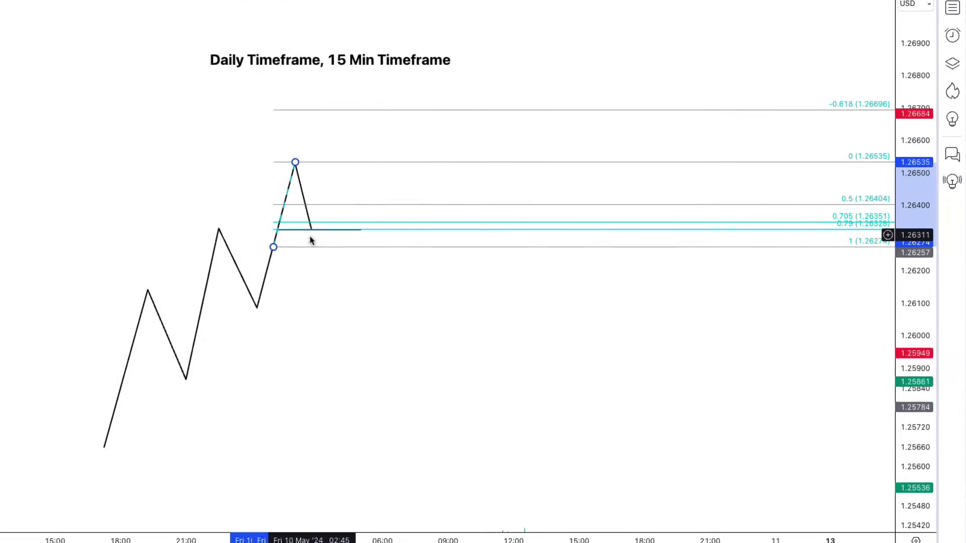
{"action": "left_click", "coordinate": [422, 241]}
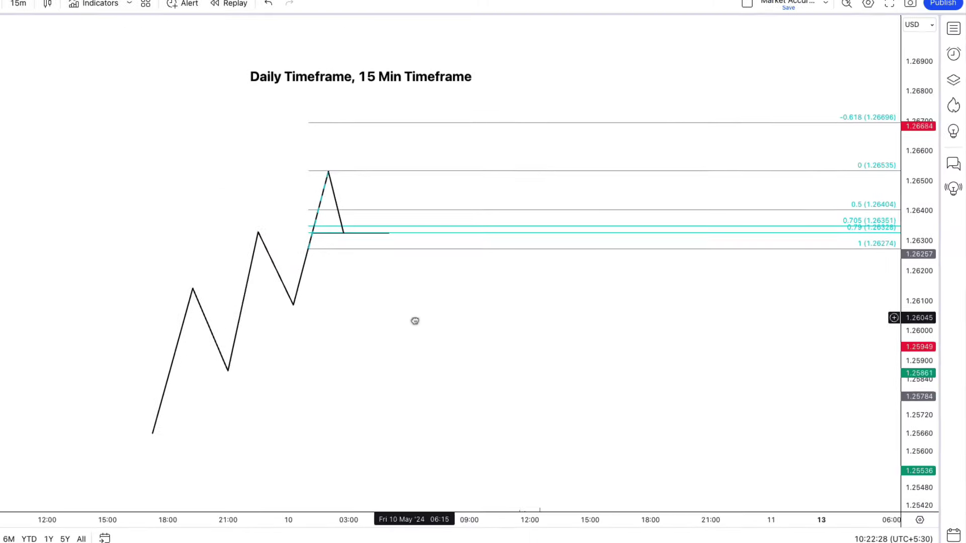
- Draw a small zigzag path from the pullback low through a minor high and a lower low up to about 1.26402
{"action": "left_click_drag", "start_coordinate": [415, 321], "coordinate": [425, 322]}
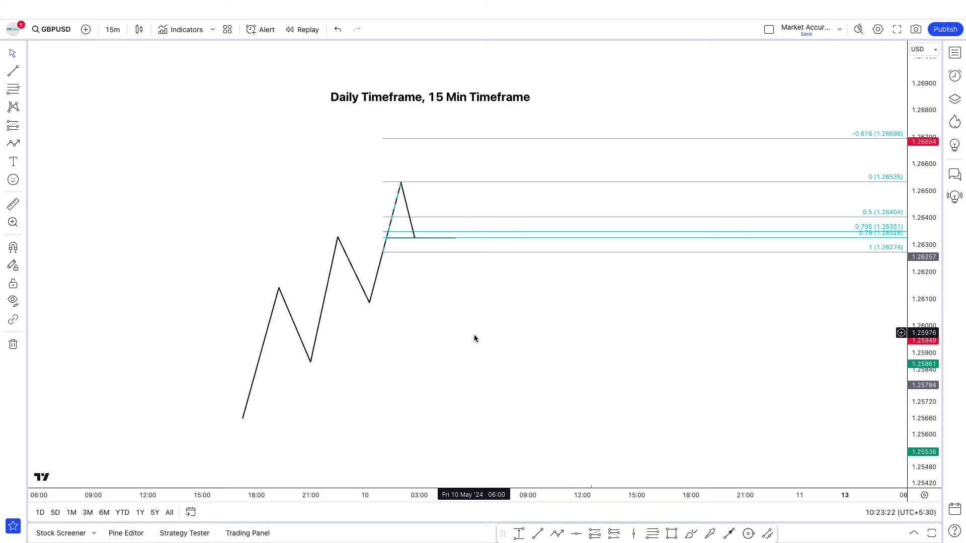
{"action": "scroll", "coordinate": [478, 341], "scroll_direction": "up", "scroll_amount": 1}
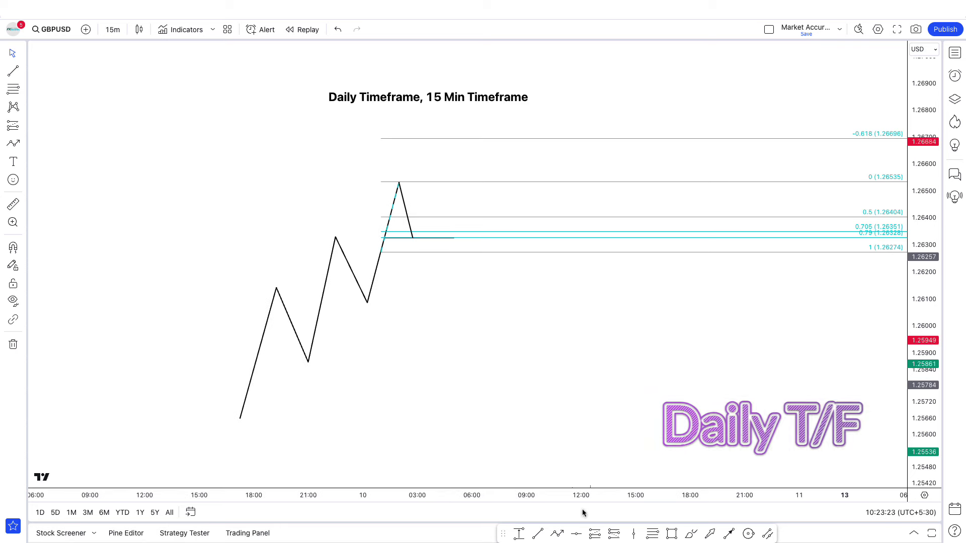
{"action": "left_click", "coordinate": [556, 534]}
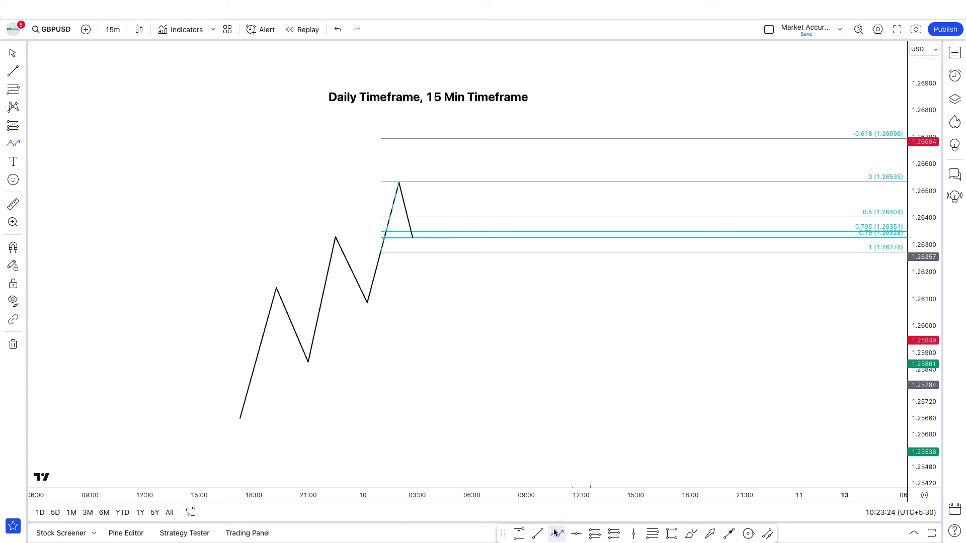
{"action": "left_click", "coordinate": [413, 240]}
{"action": "left_click", "coordinate": [422, 230]}
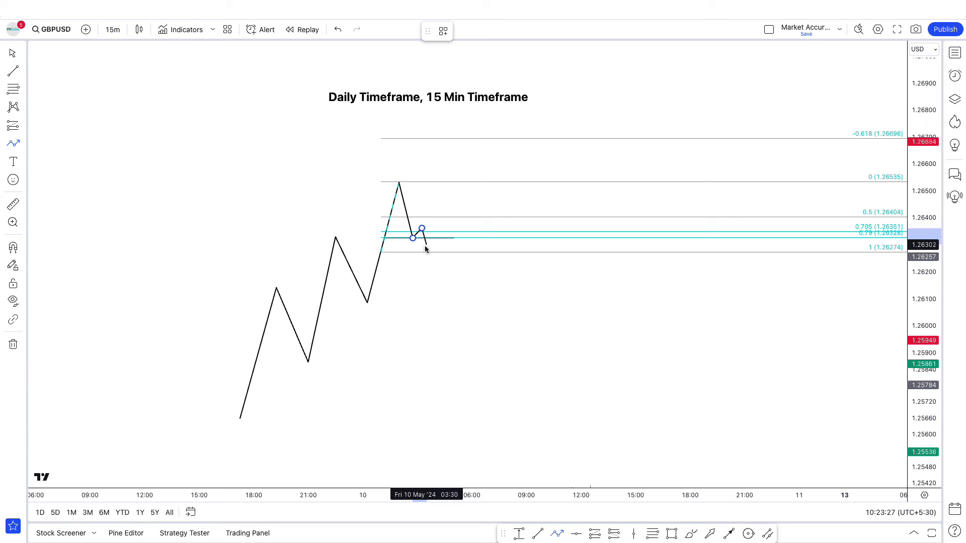
{"action": "left_click", "coordinate": [427, 246]}
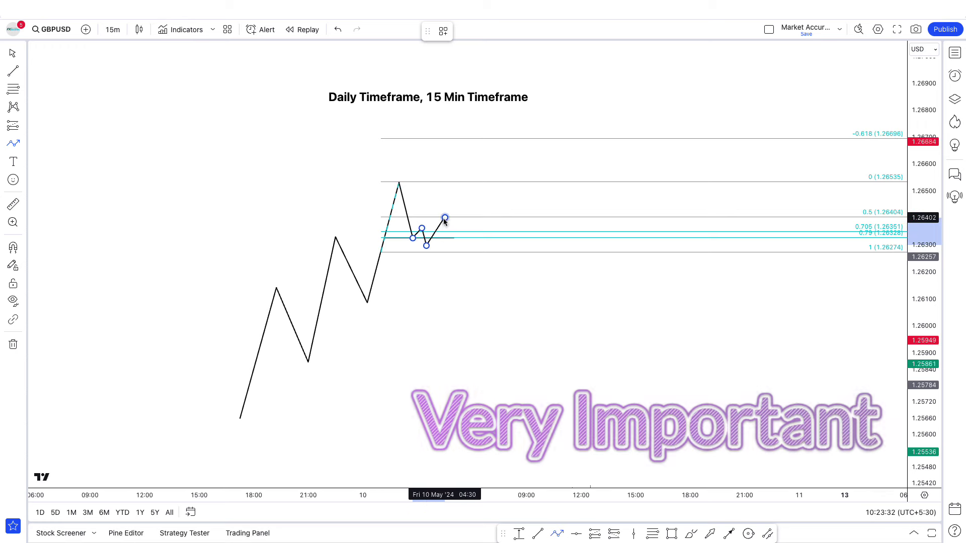
{"action": "left_click", "coordinate": [443, 218]}
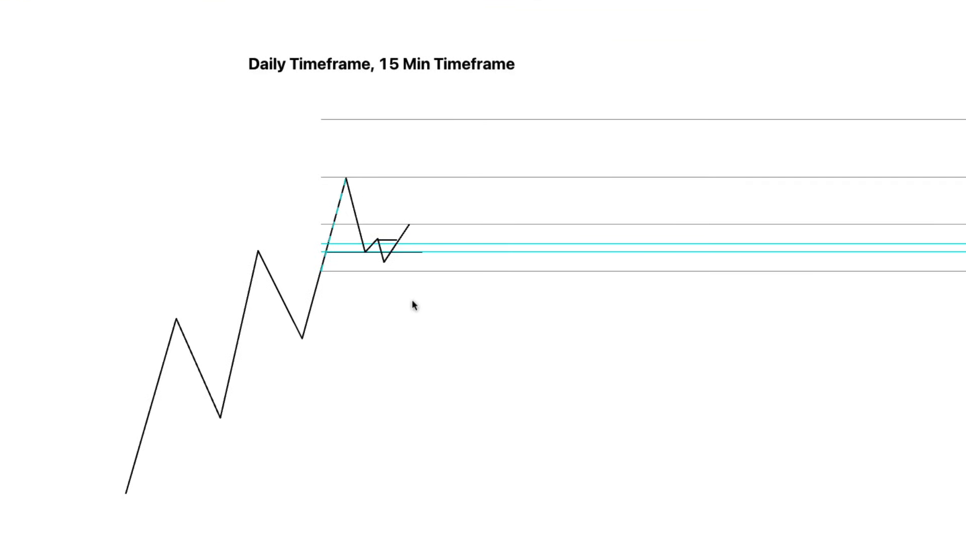
- Mark the small zigzag's minor high with a short horizontal line and raise its second low onto the support line
{"action": "left_click", "coordinate": [385, 252]}
{"action": "left_click", "coordinate": [394, 255]}
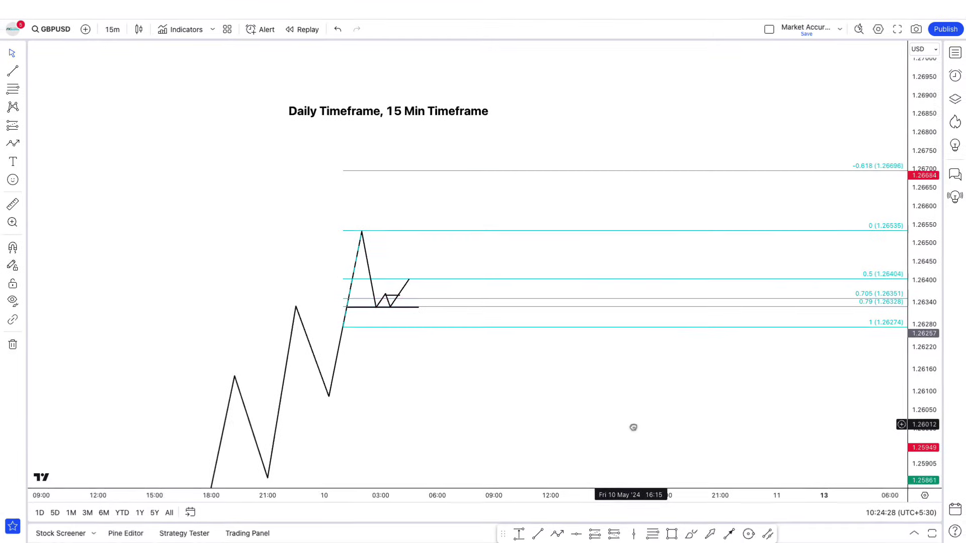
- Draw a very short horizontal trend line at about 1.26343 beside the pullback's first low
{"action": "left_click", "coordinate": [538, 534]}
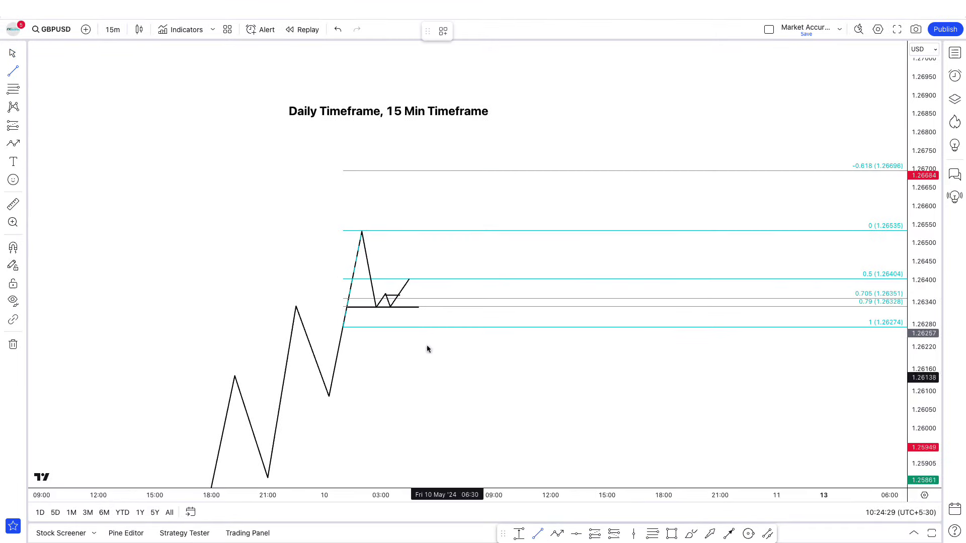
{"action": "left_click", "coordinate": [381, 302]}
{"action": "left_click", "coordinate": [385, 321]}
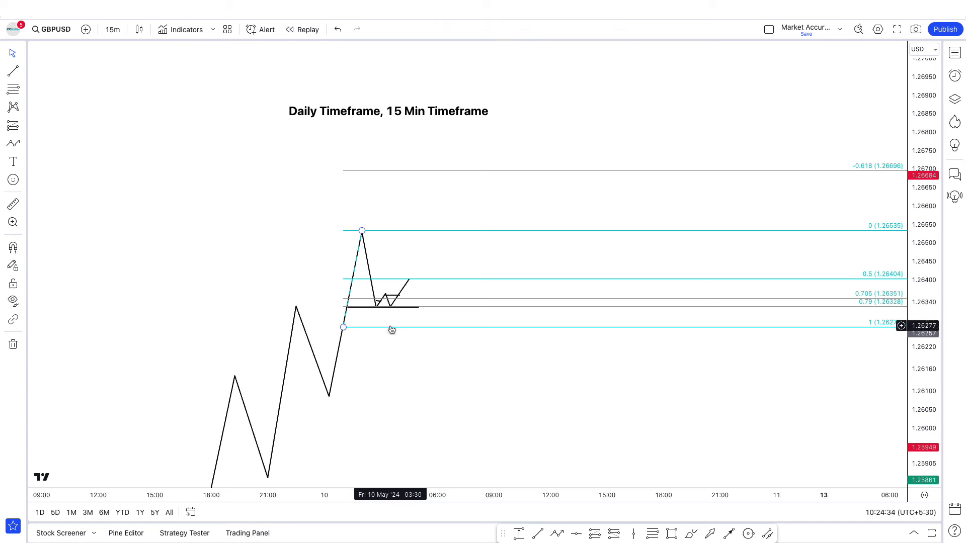
- Extend the horizontal support line to the right, to about 08:00 on 10 May
{"action": "scroll", "coordinate": [386, 331], "scroll_direction": "up", "scroll_amount": 3}
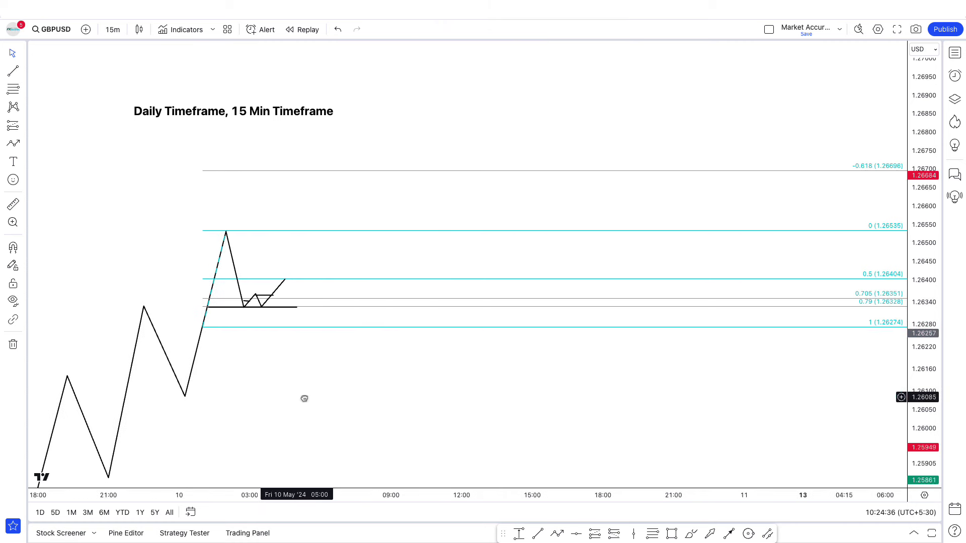
{"action": "left_click_drag", "start_coordinate": [304, 399], "coordinate": [430, 395]}
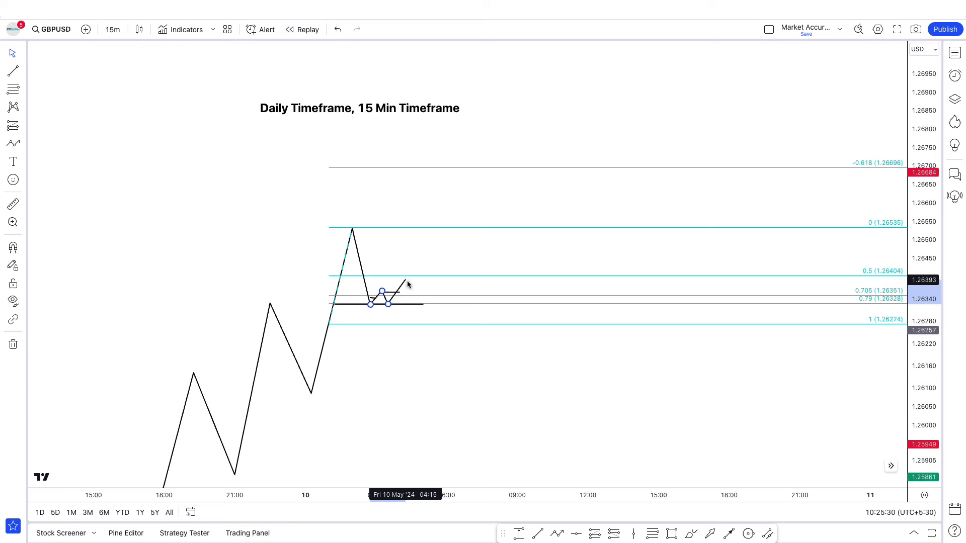
{"action": "left_click", "coordinate": [424, 306], "text": "shift"}
{"action": "left_click_drag", "start_coordinate": [430, 307], "coordinate": [496, 313]}
{"action": "left_click", "coordinate": [421, 306]}
{"action": "left_click", "coordinate": [425, 305]}
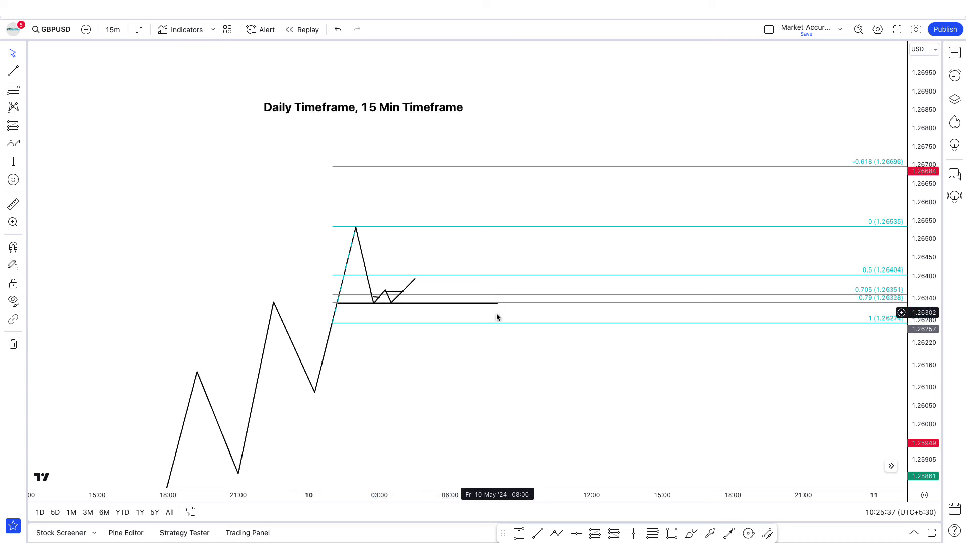
- Draw an inverse head-and-shoulders path across the support line from the small zigzag's end, and raise its second inner peak slightly
{"action": "left_click", "coordinate": [557, 533]}
{"action": "left_click", "coordinate": [414, 280]}
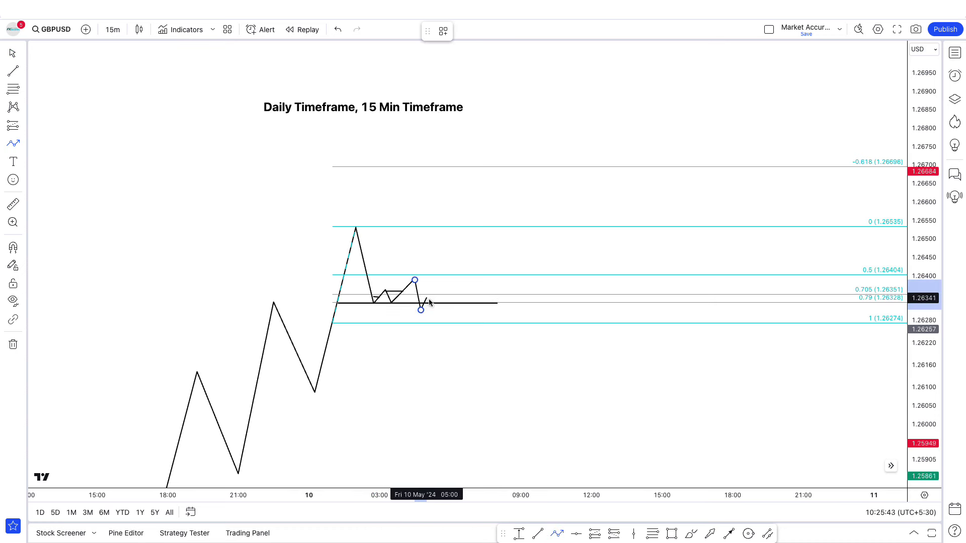
{"action": "left_click", "coordinate": [427, 299]}
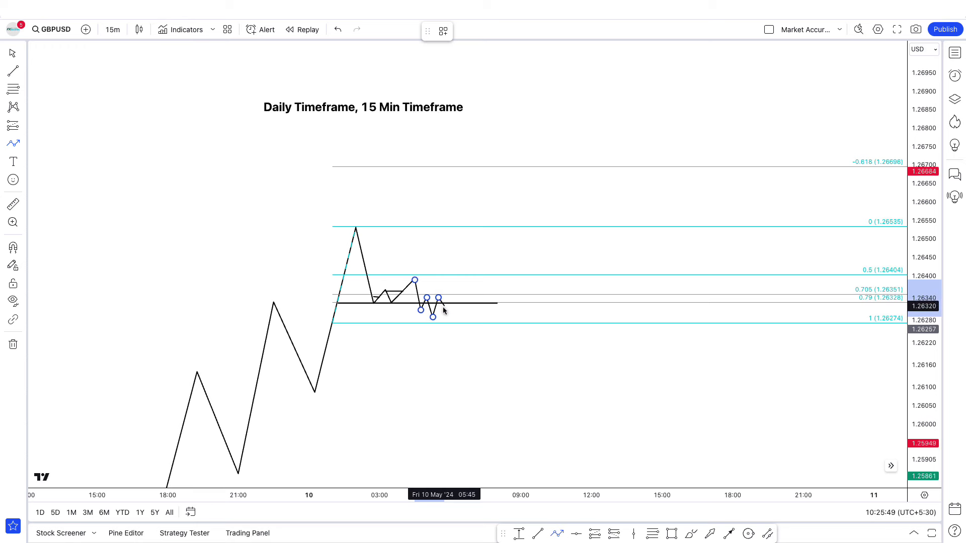
{"action": "left_click", "coordinate": [444, 309]}
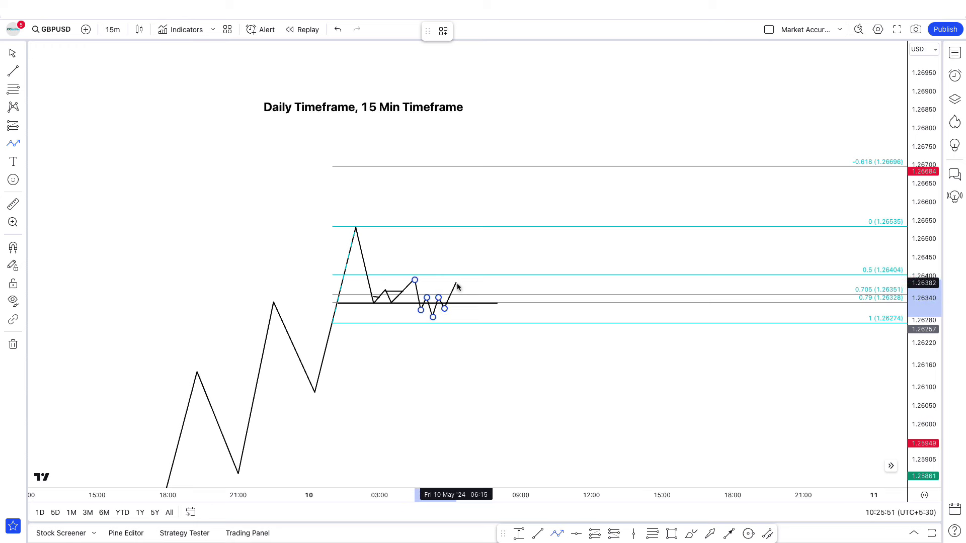
{"action": "key", "text": "Escape"}
{"action": "left_click", "coordinate": [463, 333]}
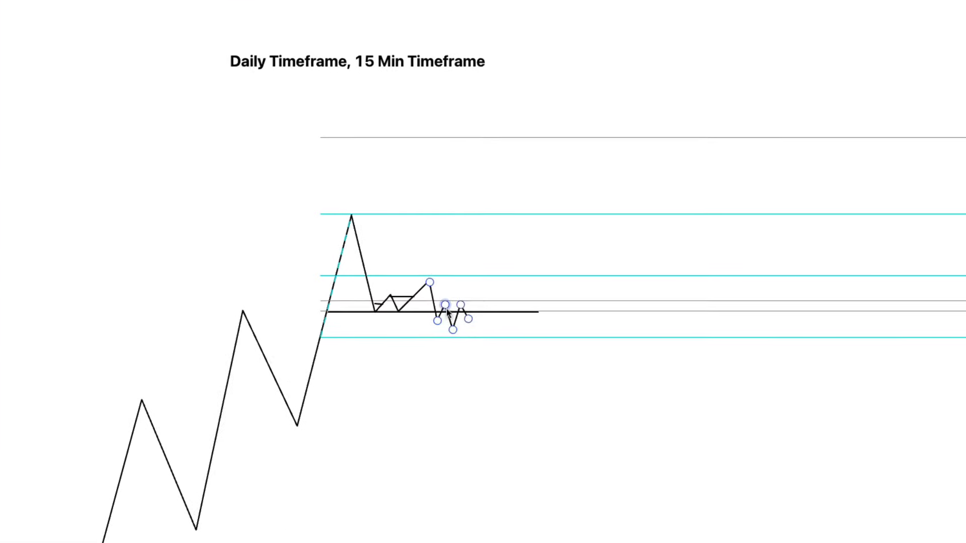
{"action": "left_click_drag", "start_coordinate": [438, 297], "coordinate": [439, 292]}
{"action": "left_click", "coordinate": [452, 323]}
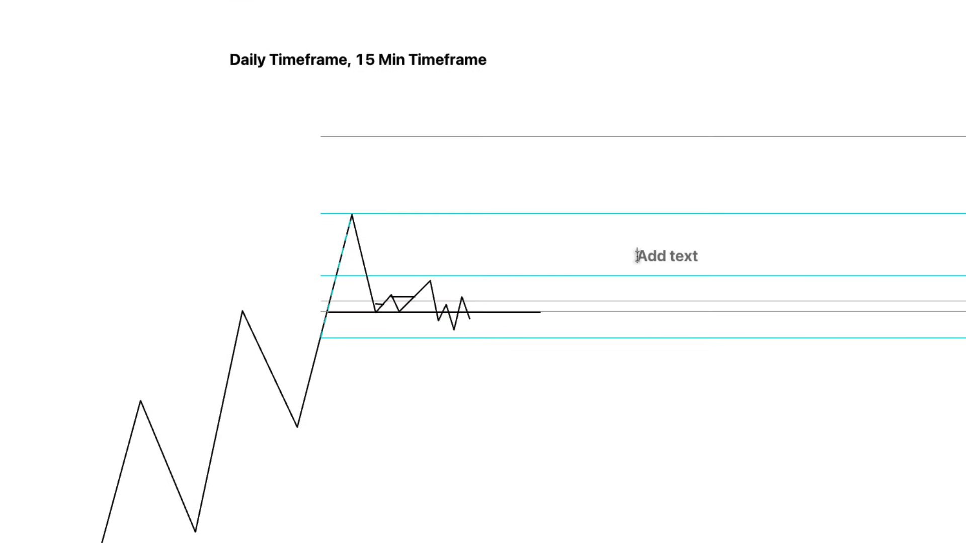
- Set the text label to "2:00 Am-6:00am New York time & 7:00am -11:30am your New York Time" and move it above the 0 level
{"action": "double_click", "coordinate": [713, 258]}
{"action": "left_click_drag", "start_coordinate": [520, 107], "coordinate": [118, 138]}
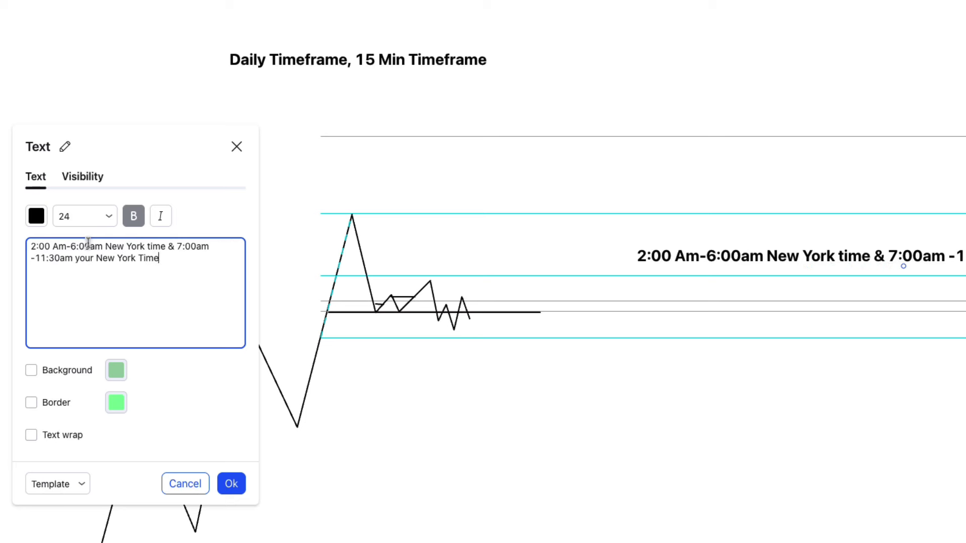
{"action": "left_click", "coordinate": [230, 484]}
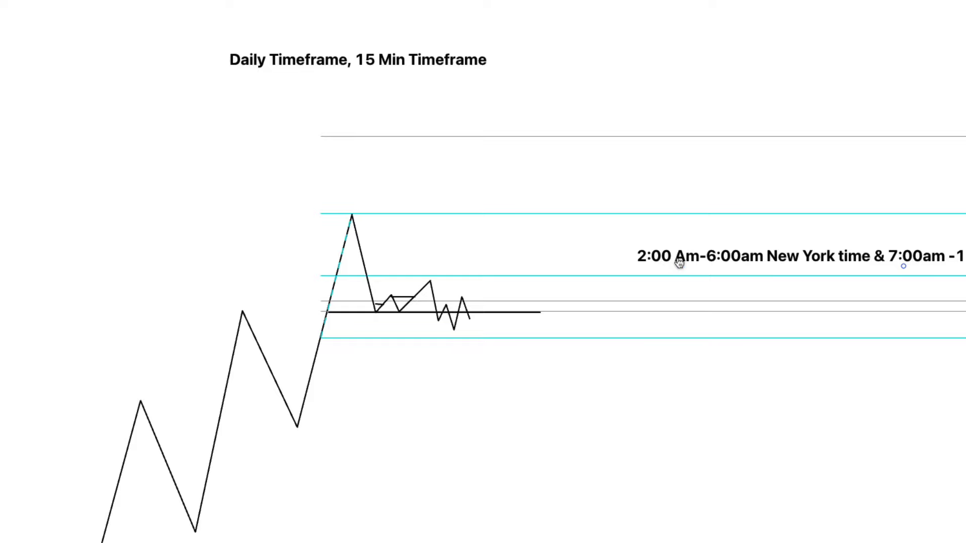
{"action": "left_click_drag", "start_coordinate": [639, 256], "coordinate": [490, 171]}
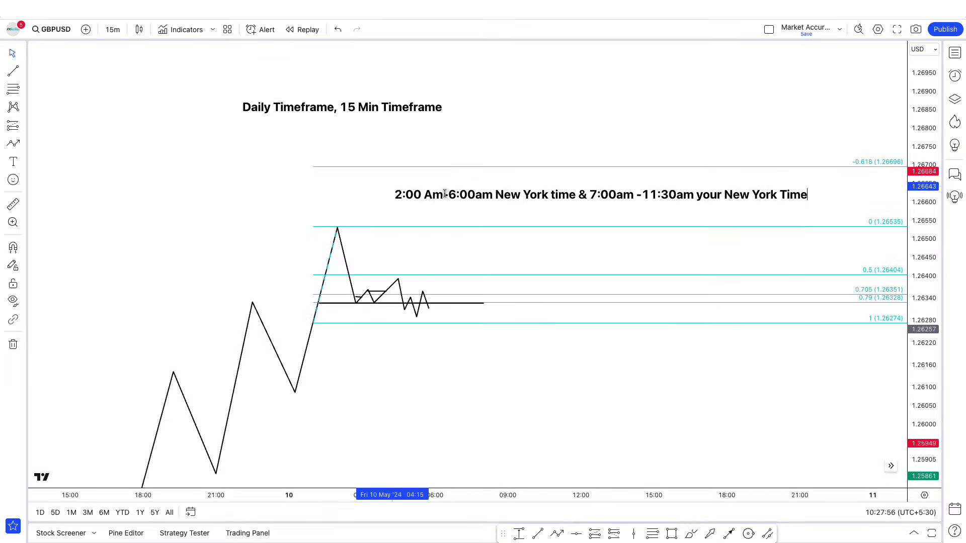
{"action": "left_click", "coordinate": [529, 220]}
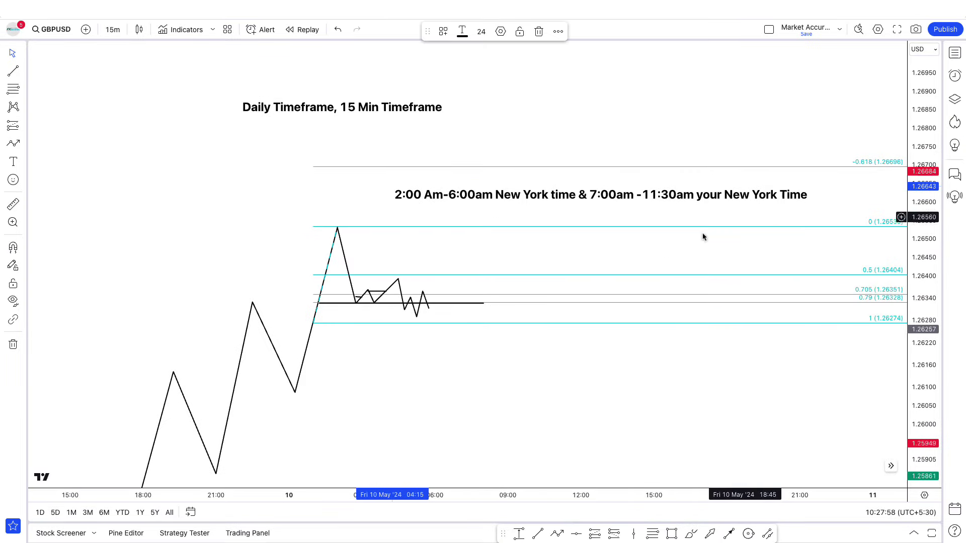
- Raise the head's low point of the inverse head-and-shoulders path slightly, keeping it below the support line
{"action": "left_click", "coordinate": [506, 223]}
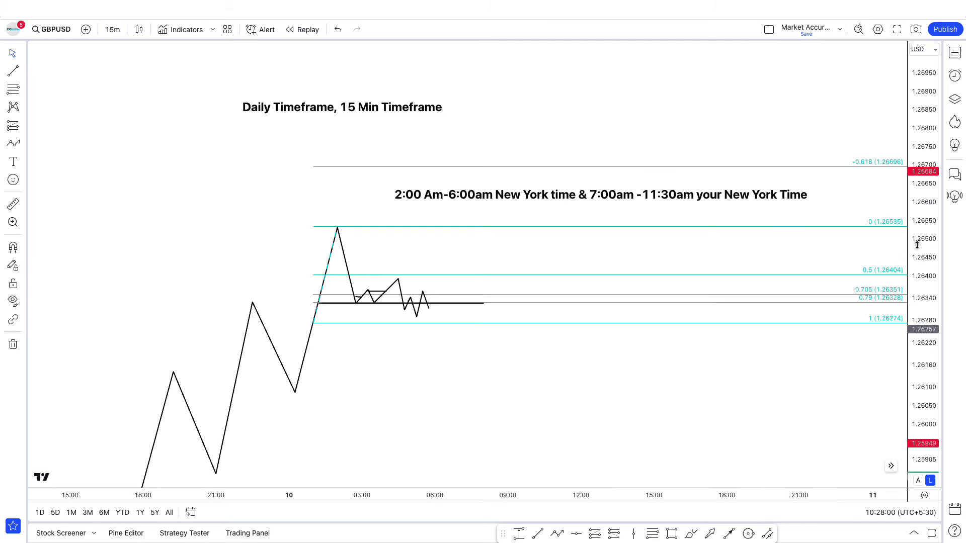
{"action": "left_click_drag", "start_coordinate": [919, 245], "coordinate": [923, 325]}
{"action": "left_click_drag", "start_coordinate": [692, 472], "coordinate": [558, 427]}
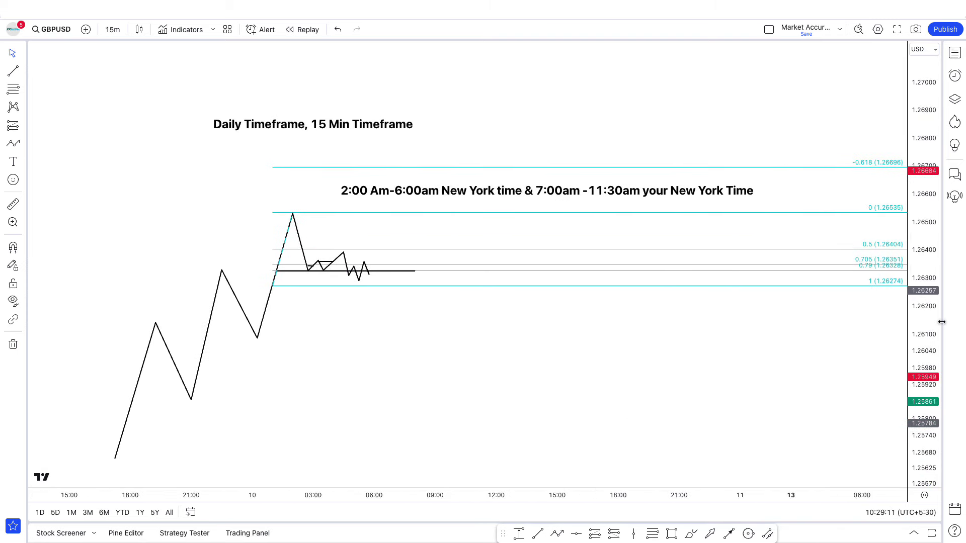
{"action": "left_click_drag", "start_coordinate": [916, 285], "coordinate": [873, 143]}
{"action": "left_click_drag", "start_coordinate": [770, 210], "coordinate": [782, 279]}
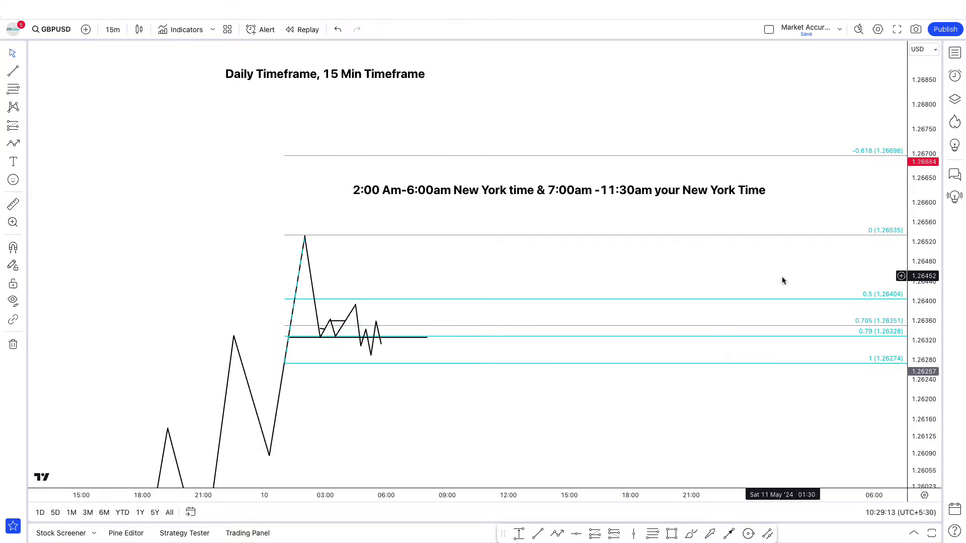
{"action": "left_click_drag", "start_coordinate": [937, 336], "coordinate": [903, 228]}
{"action": "left_click_drag", "start_coordinate": [668, 261], "coordinate": [667, 225]}
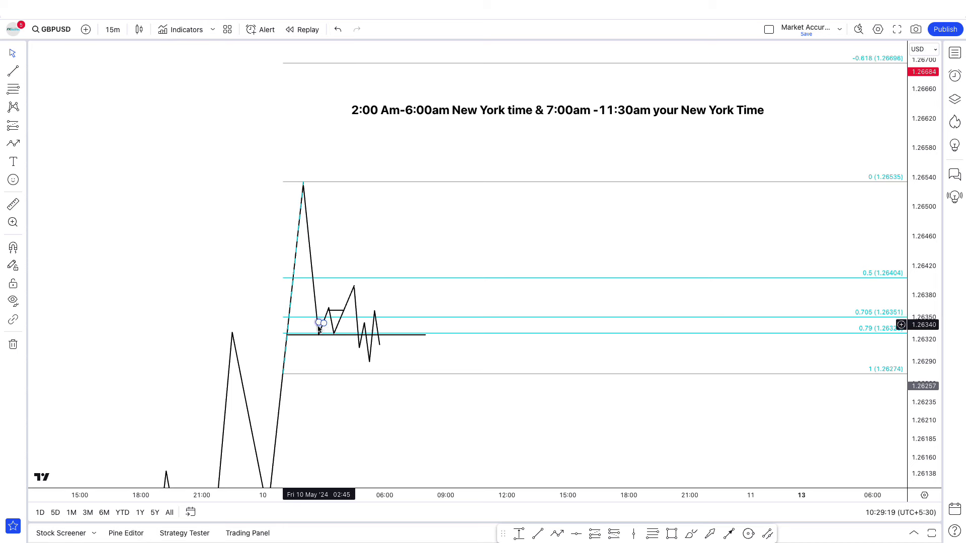
{"action": "left_click", "coordinate": [344, 317]}
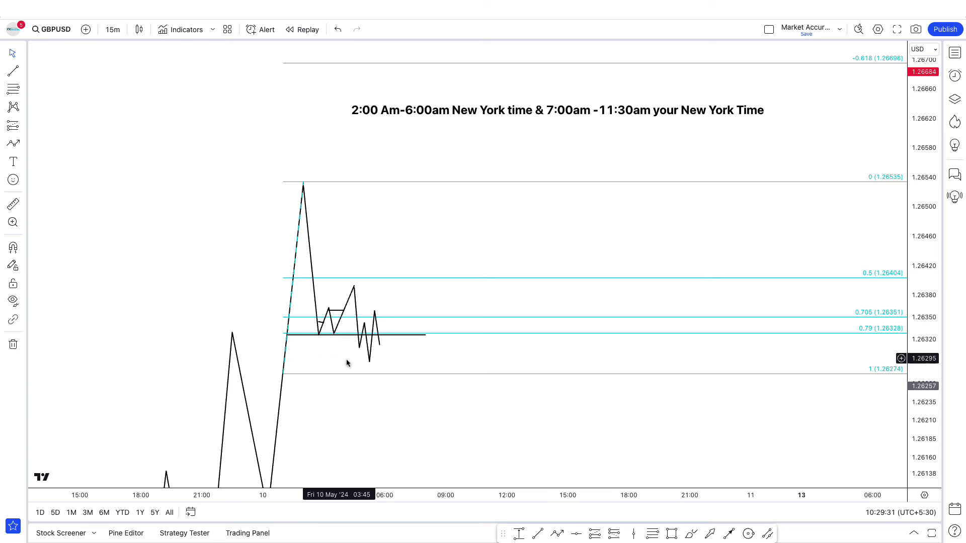
{"action": "left_click", "coordinate": [371, 355]}
{"action": "left_click", "coordinate": [242, 358]}
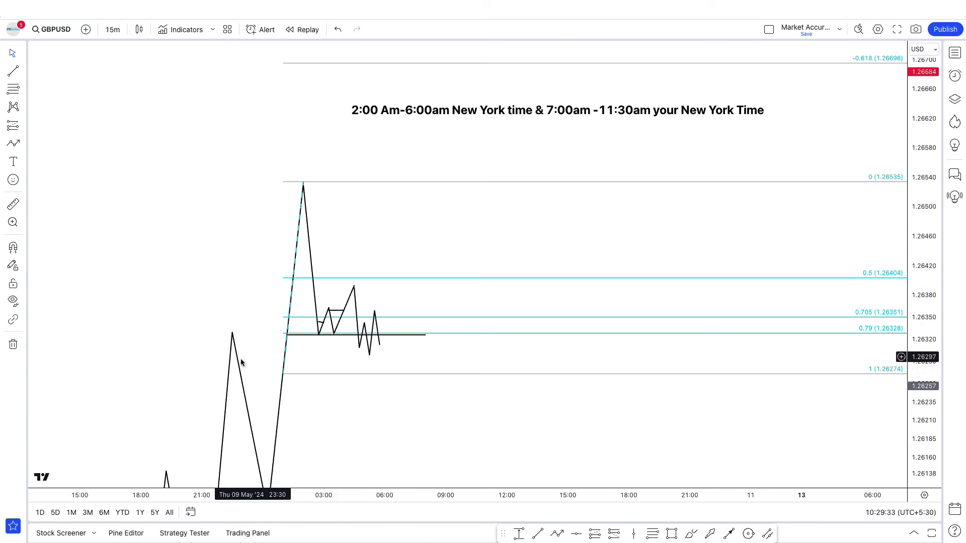
- Draw a horizontal trend line at about 1.26287, just above the 1 level, from about 01:00 to 09:45 on 10 May
{"action": "left_click", "coordinate": [538, 533]}
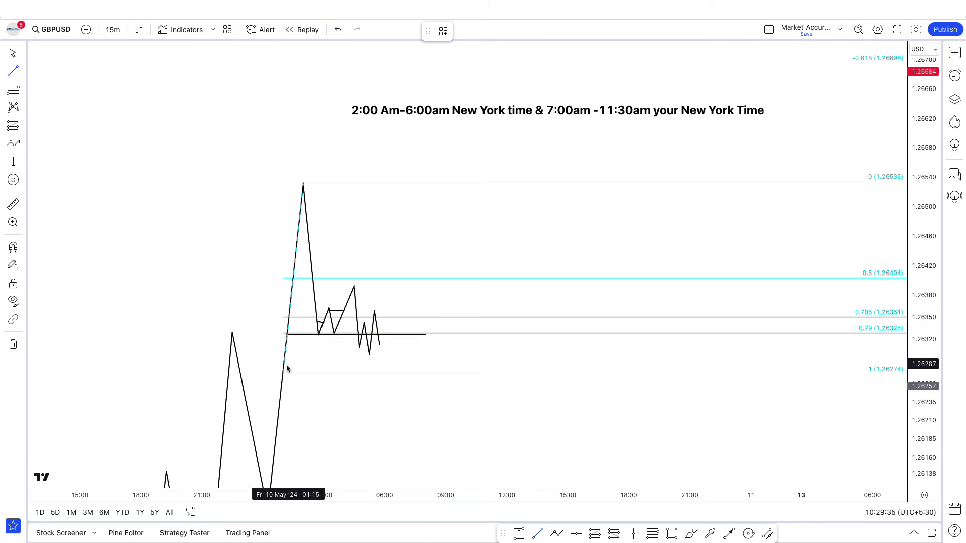
{"action": "left_click_drag", "start_coordinate": [290, 369], "coordinate": [461, 366]}
{"action": "left_click", "coordinate": [487, 364]}
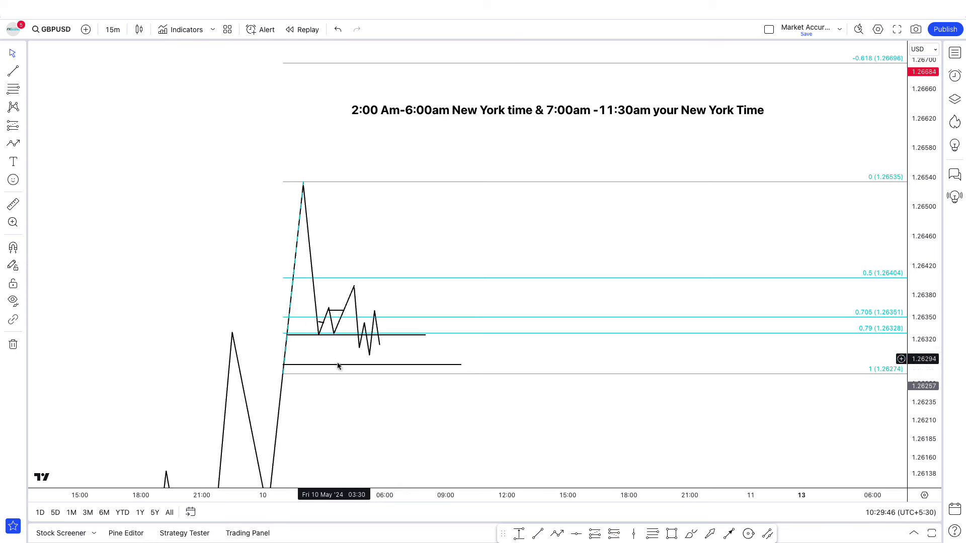
{"action": "left_click", "coordinate": [539, 535]}
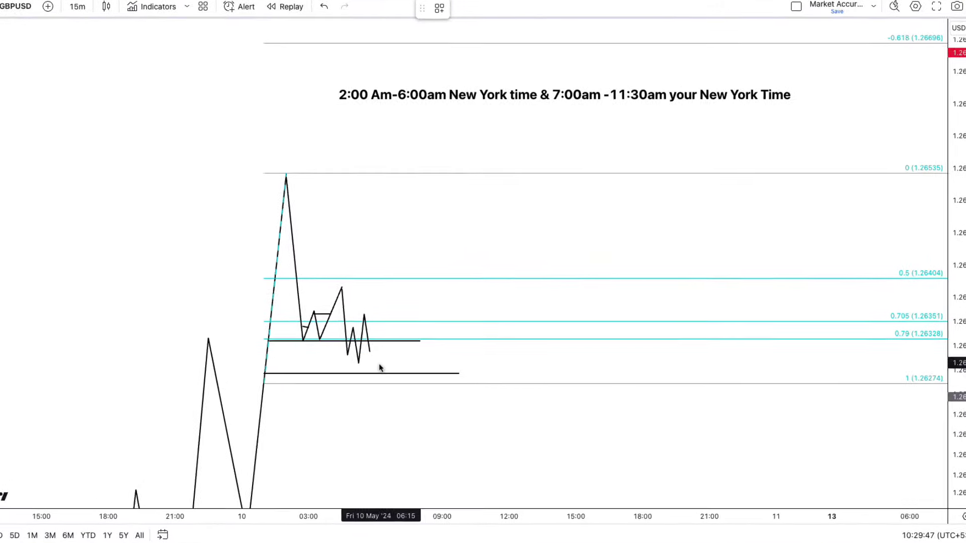
{"action": "left_click", "coordinate": [389, 355]}
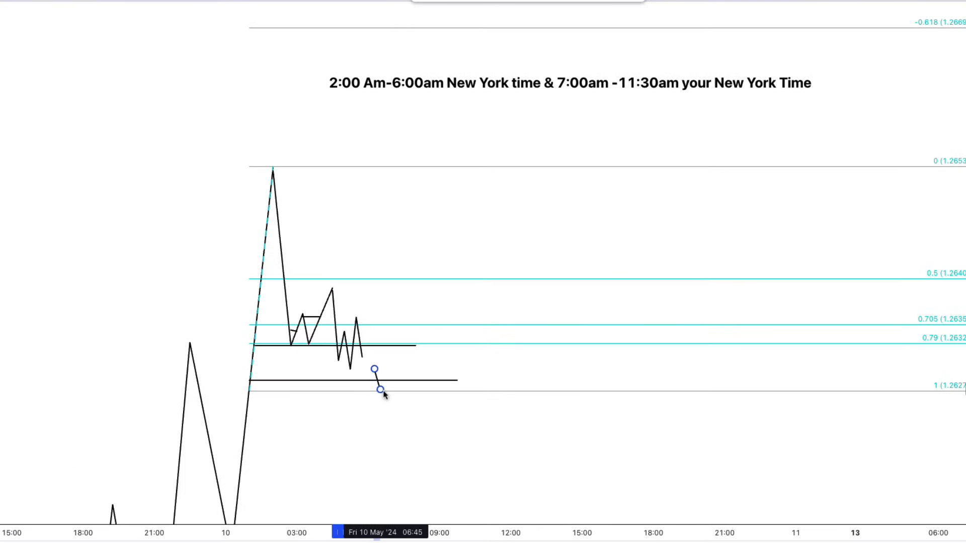
{"action": "key", "text": "Delete"}
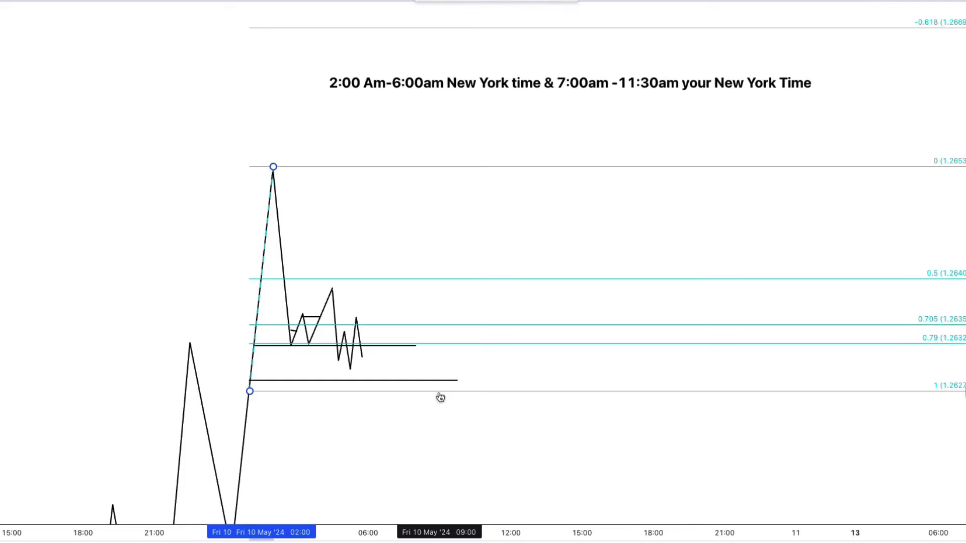
{"action": "left_click", "coordinate": [492, 414]}
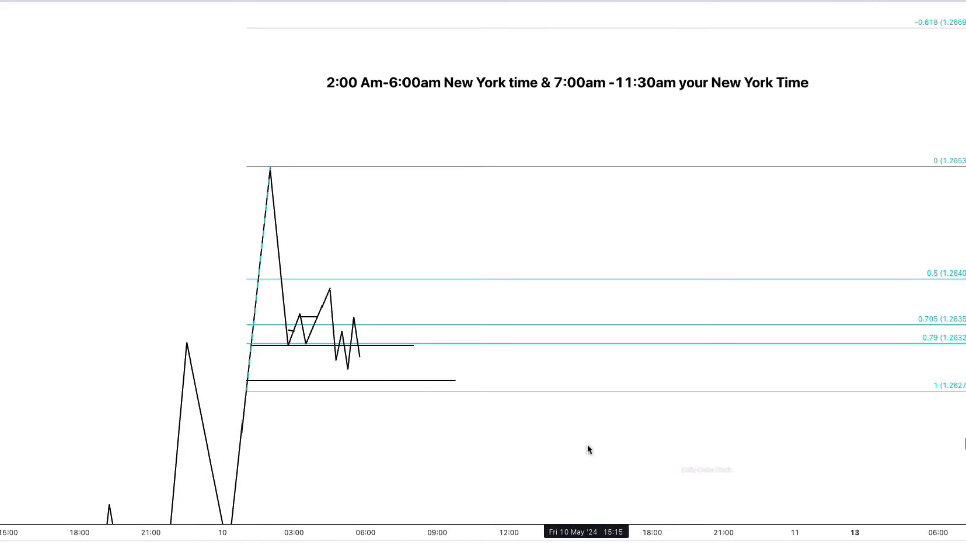
{"action": "left_click_drag", "start_coordinate": [473, 445], "coordinate": [501, 410]}
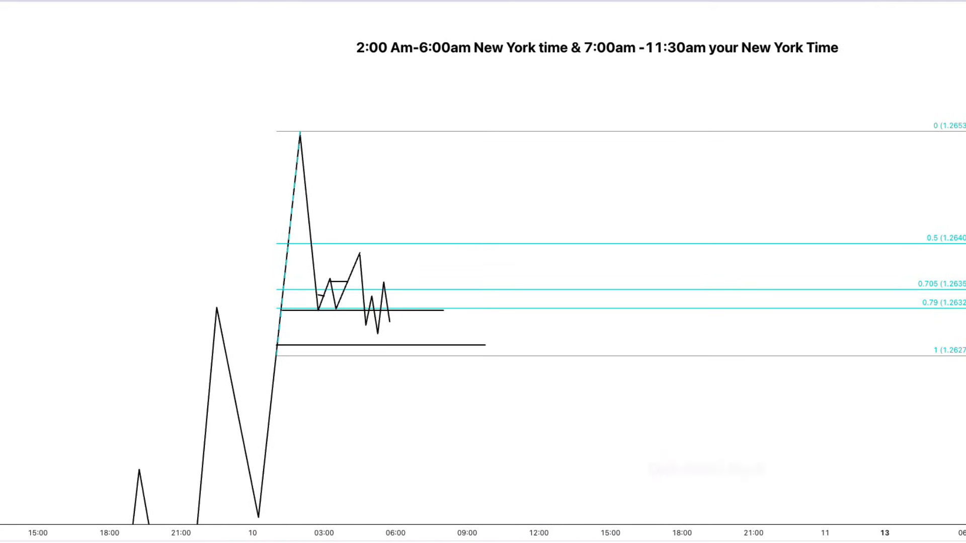
{"action": "left_click_drag", "start_coordinate": [965, 410], "coordinate": [965, 488]}
{"action": "left_click_drag", "start_coordinate": [736, 491], "coordinate": [688, 484]}
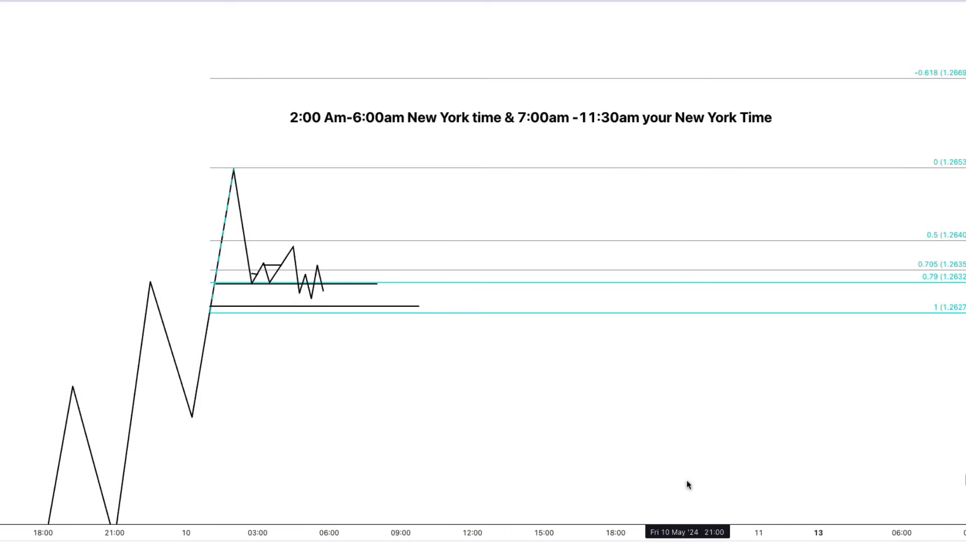
{"action": "left_click_drag", "start_coordinate": [496, 436], "coordinate": [502, 440]}
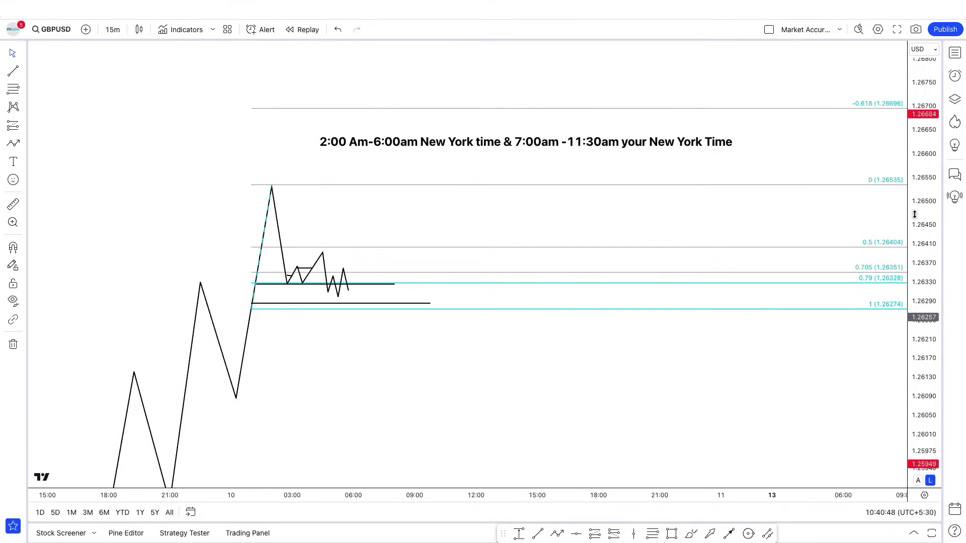
{"action": "left_click_drag", "start_coordinate": [915, 214], "coordinate": [925, 316]}
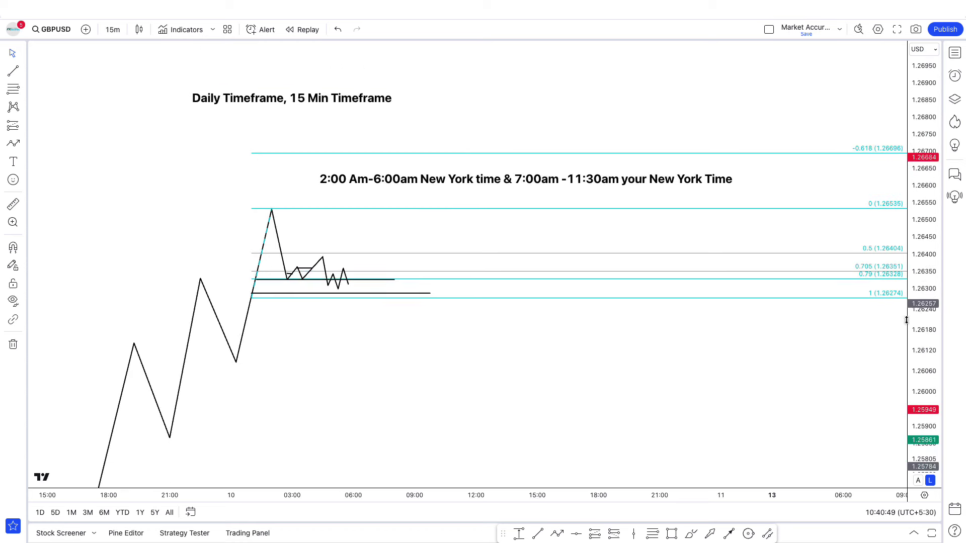
{"action": "scroll", "coordinate": [746, 367], "scroll_direction": "down", "scroll_amount": 1}
{"action": "scroll", "coordinate": [745, 362], "scroll_direction": "down", "scroll_amount": 1}
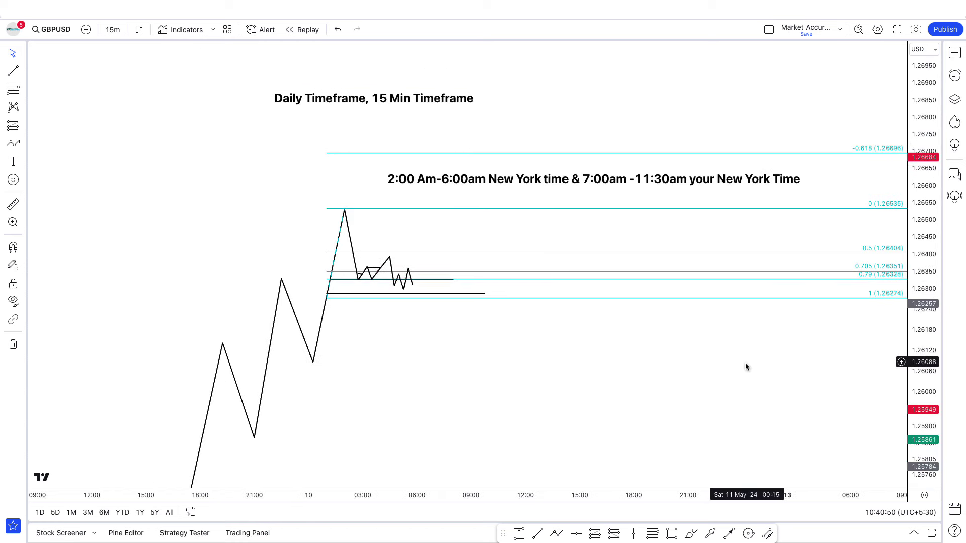
{"action": "scroll", "coordinate": [738, 373], "scroll_direction": "up", "scroll_amount": 3}
{"action": "scroll", "coordinate": [739, 378], "scroll_direction": "up", "scroll_amount": 2}
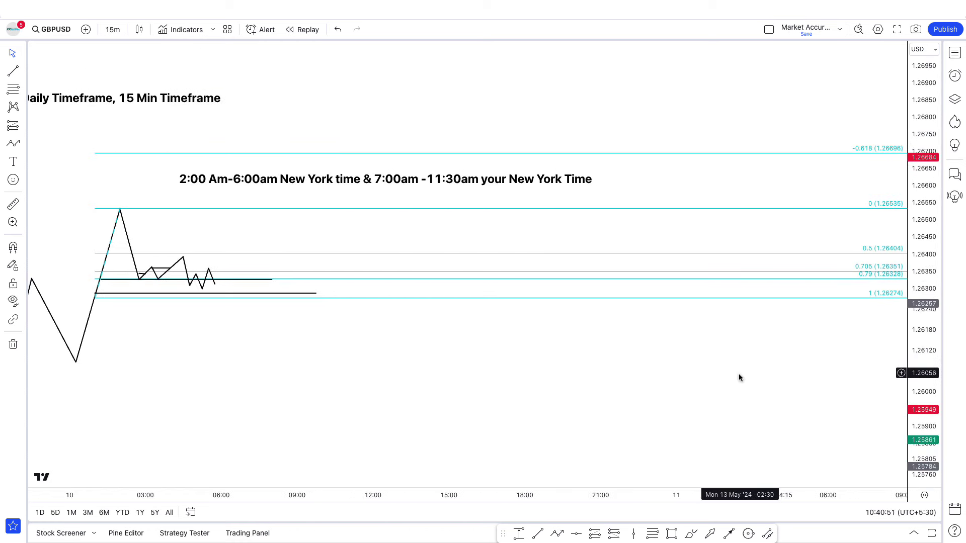
{"action": "left_click_drag", "start_coordinate": [538, 389], "coordinate": [768, 401]}
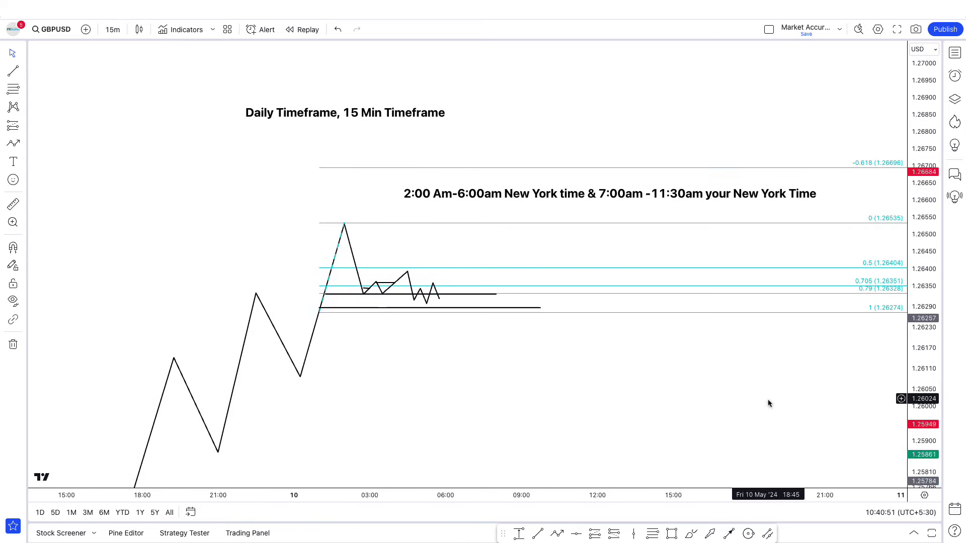
{"action": "left_click_drag", "start_coordinate": [623, 416], "coordinate": [625, 385]}
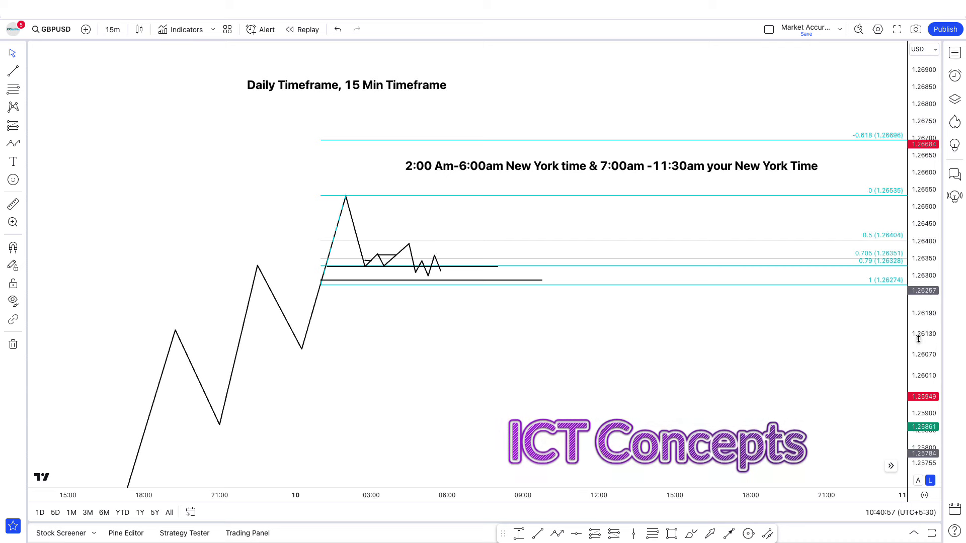
{"action": "left_click_drag", "start_coordinate": [917, 352], "coordinate": [917, 308]}
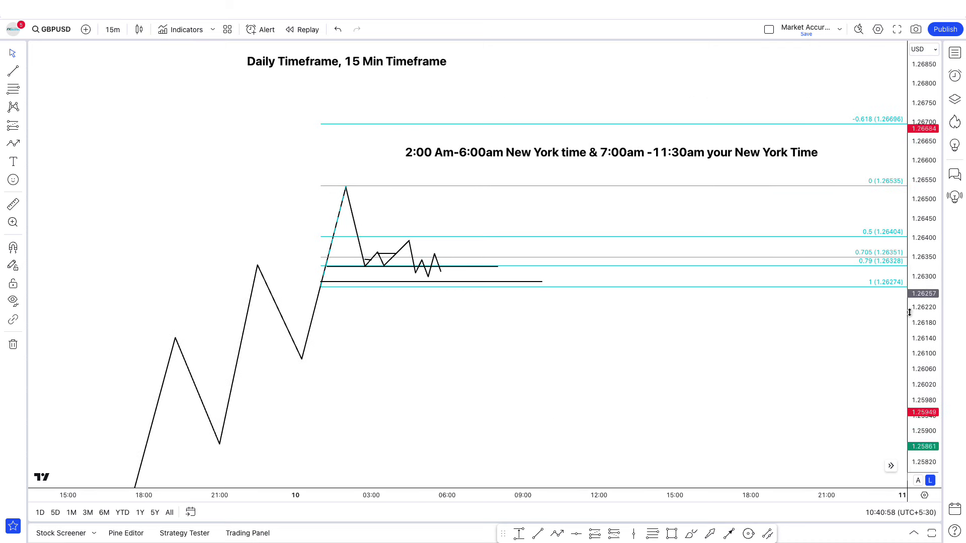
{"action": "left_click_drag", "start_coordinate": [759, 381], "coordinate": [681, 395]}
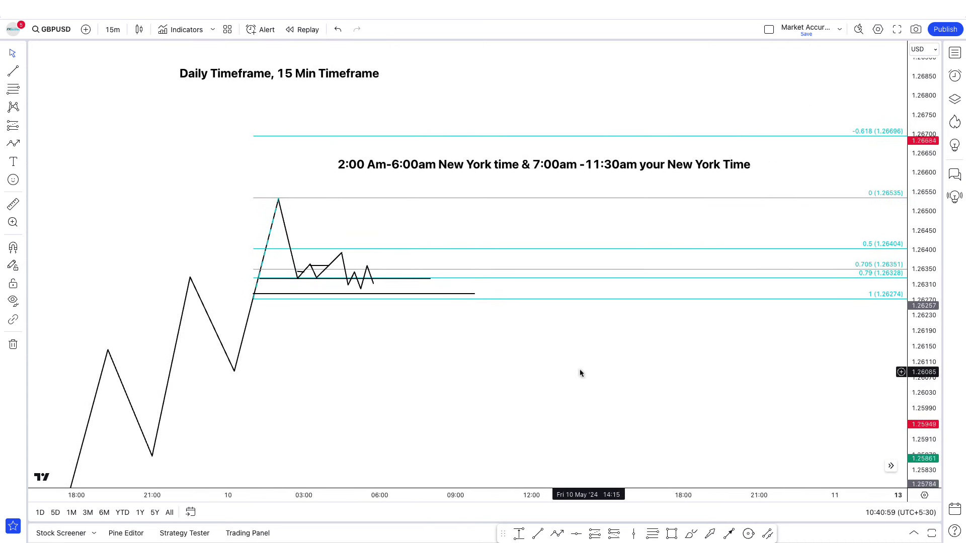
- Remove all drawings from the GBPUSD chart to leave it blank
{"action": "right_click", "coordinate": [539, 341]}
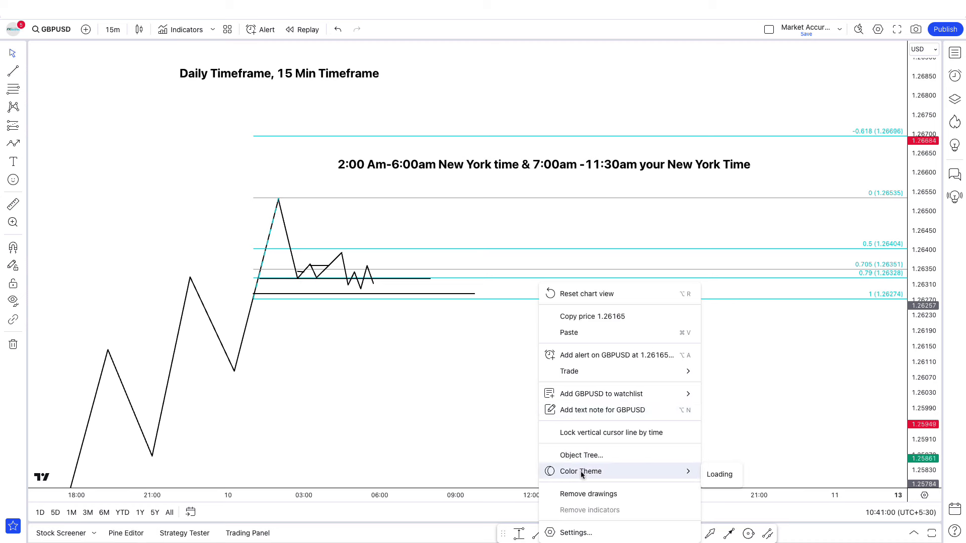
{"action": "left_click", "coordinate": [586, 495]}
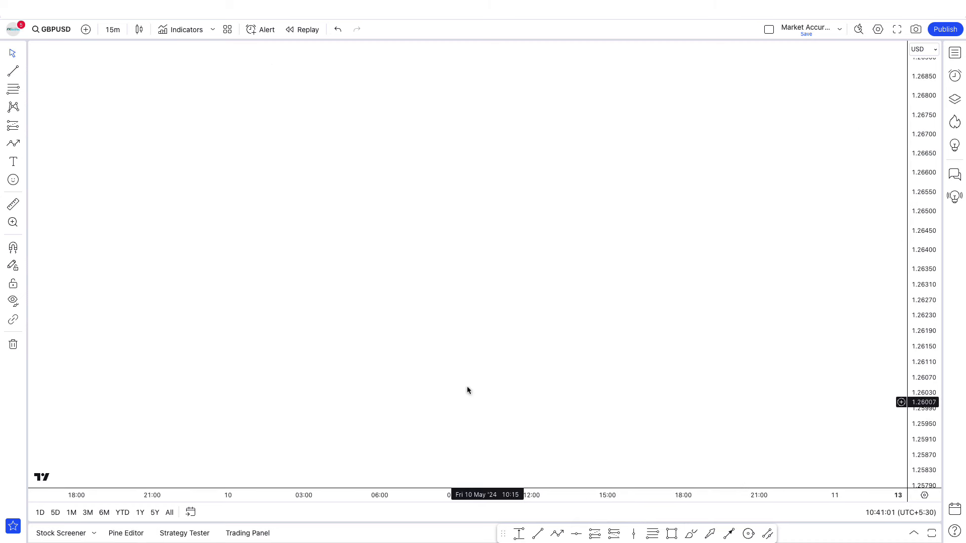
{"action": "left_click_drag", "start_coordinate": [425, 346], "coordinate": [429, 348]}
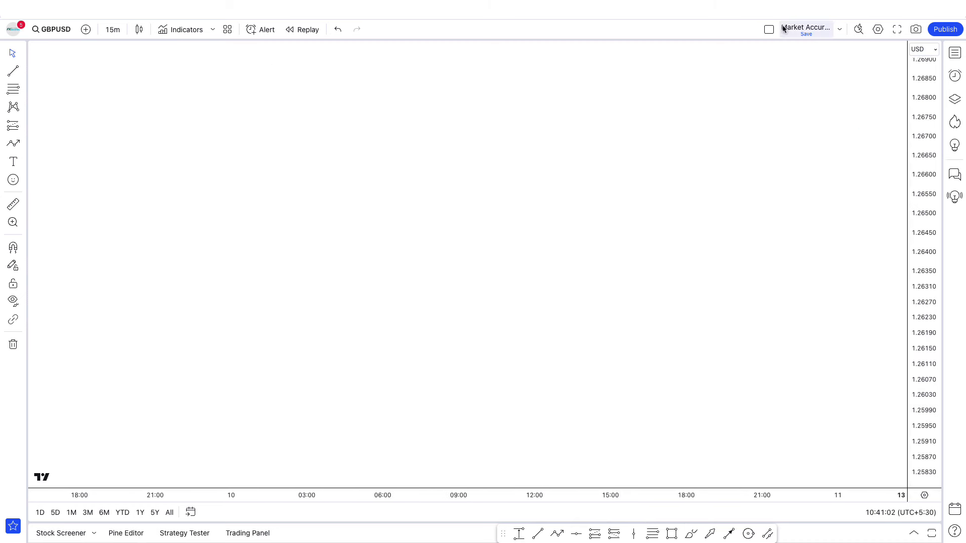
- Draw a rising five-leg zigzag path from about 1.2602 at 06:00 to about 1.2653 at 12:00 on 10 May
{"action": "left_click", "coordinate": [557, 535]}
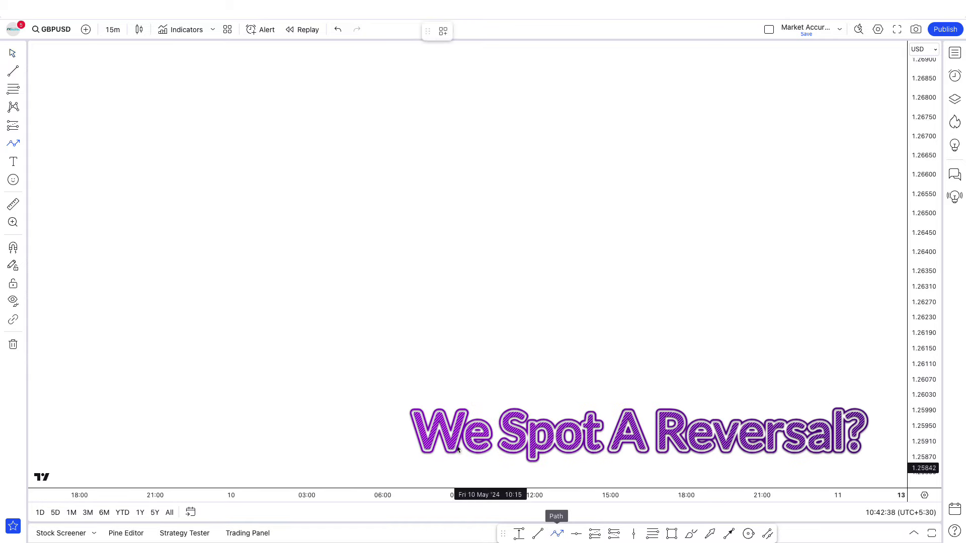
{"action": "left_click", "coordinate": [383, 398]}
{"action": "left_click", "coordinate": [427, 292]}
{"action": "left_click", "coordinate": [445, 348]}
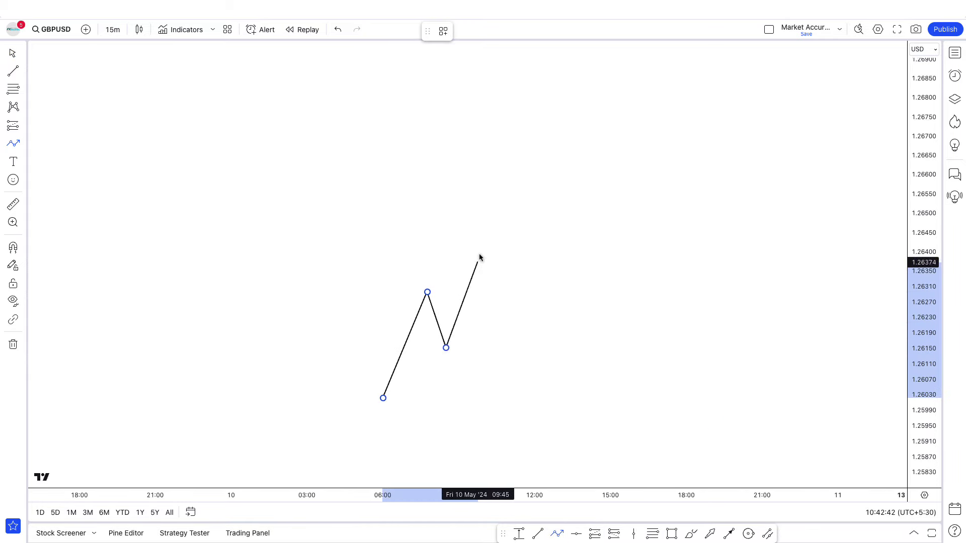
{"action": "left_click", "coordinate": [477, 249]}
{"action": "left_click", "coordinate": [490, 314]}
{"action": "left_click", "coordinate": [534, 200]}
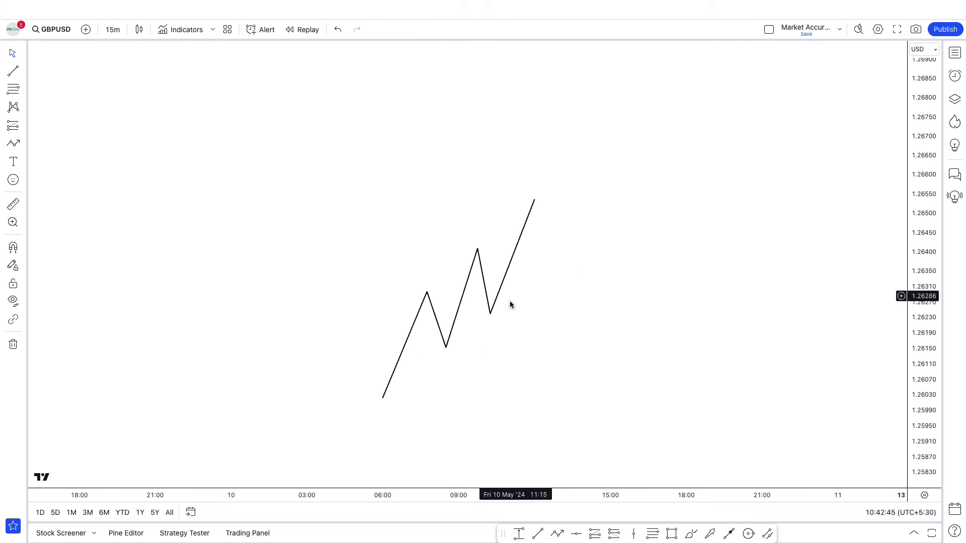
{"action": "left_click_drag", "start_coordinate": [480, 352], "coordinate": [472, 353]}
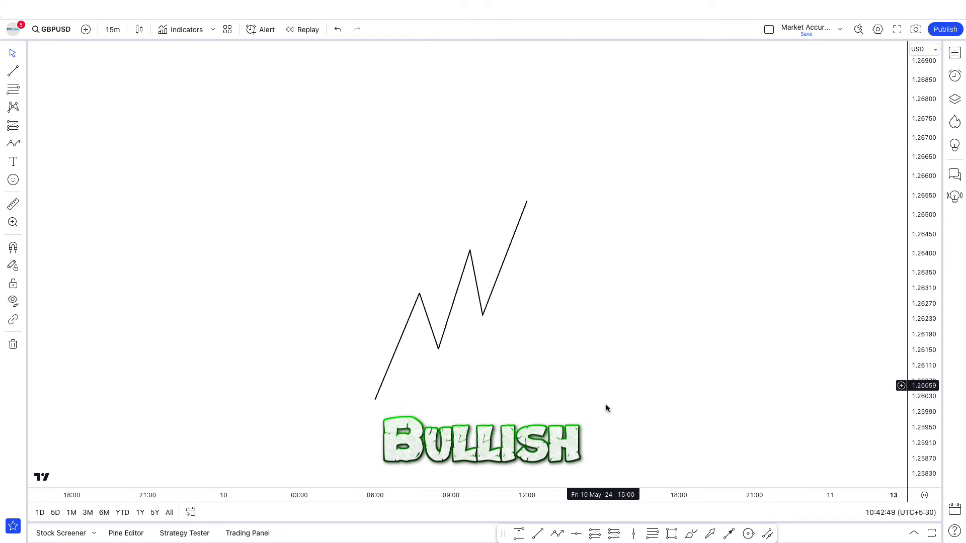
- Draw a falling zigzag with three small pullbacks from about 1.2666 at 00:00 on 10 May to about 1.2600, meeting the rising path's start
{"action": "left_click", "coordinate": [224, 152]}
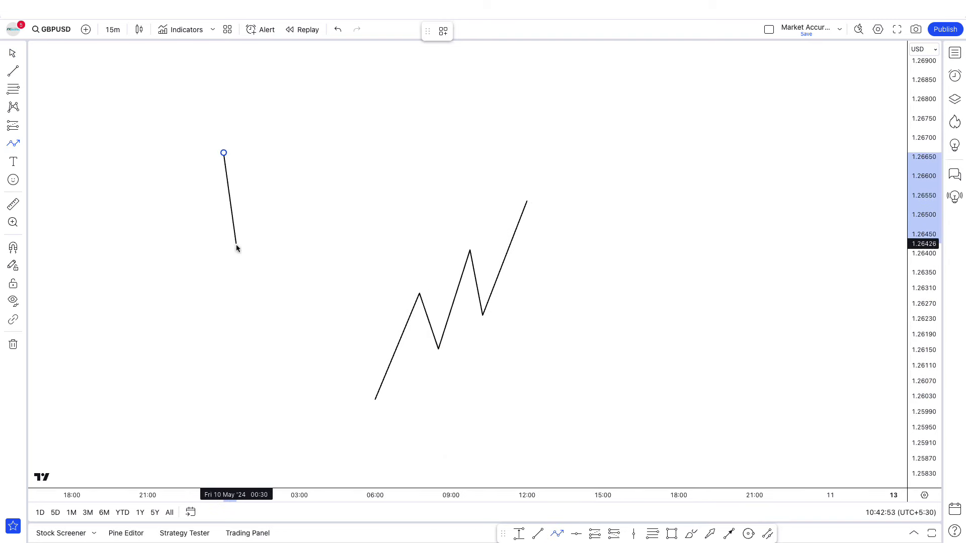
{"action": "left_click", "coordinate": [268, 316]}
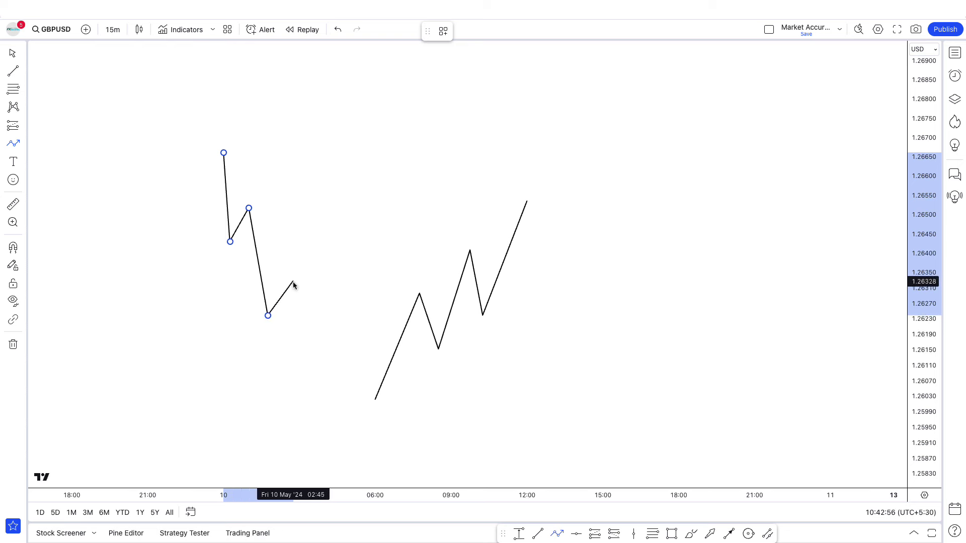
{"action": "left_click", "coordinate": [293, 281]}
{"action": "left_click", "coordinate": [325, 387]}
{"action": "left_click", "coordinate": [338, 360]}
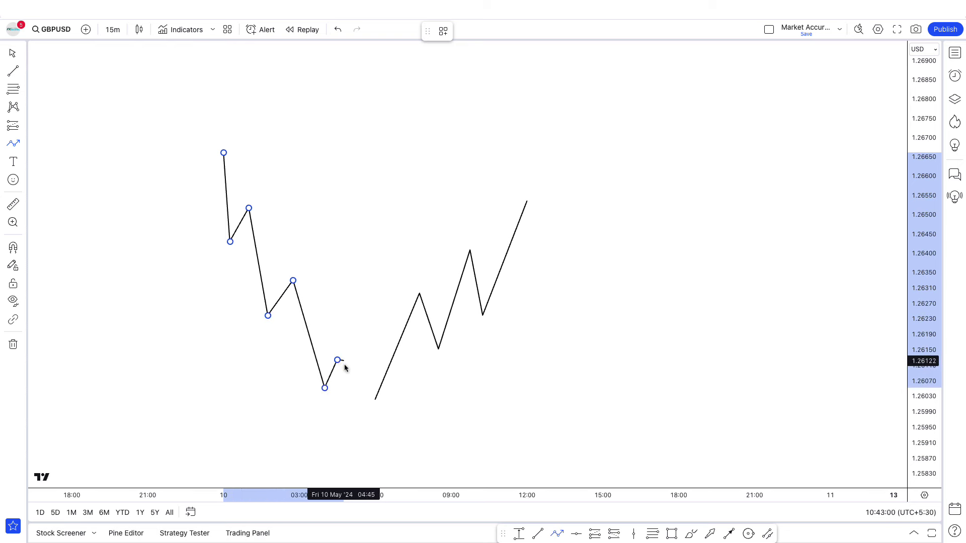
{"action": "double_click", "coordinate": [363, 406]}
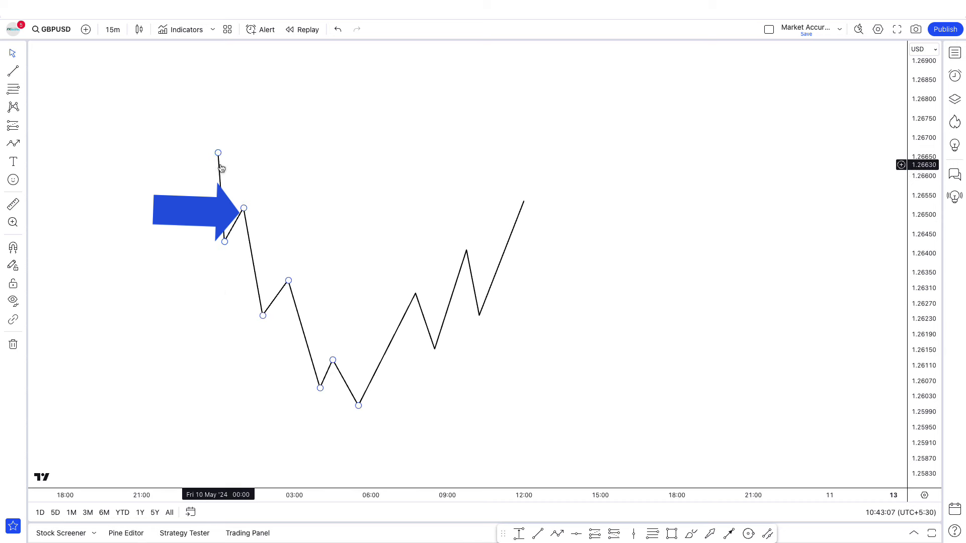
- Move the falling zigzag's start earlier to about 23:30 on 9 May and raise its first pullback high to about 1.2656
{"action": "left_click_drag", "start_coordinate": [219, 152], "coordinate": [205, 153]}
{"action": "left_click", "coordinate": [343, 203]}
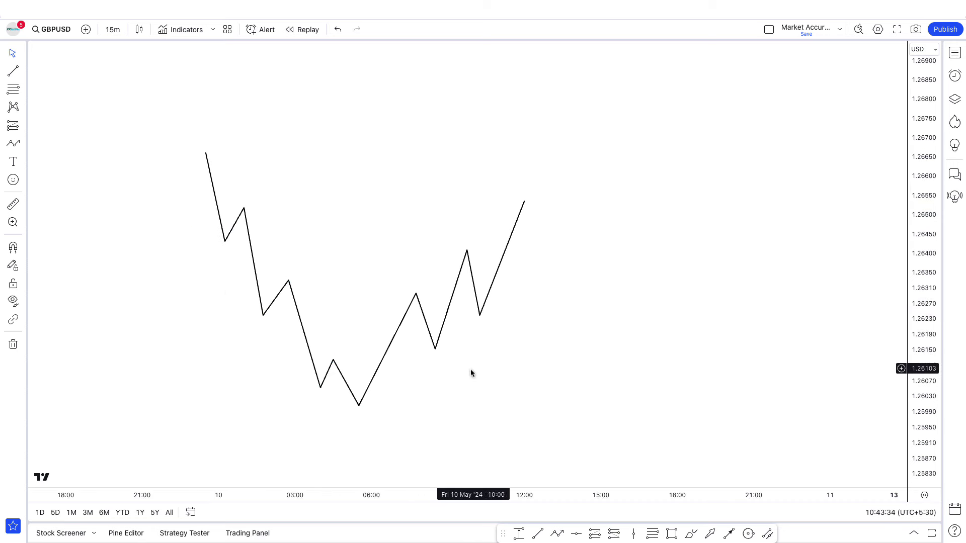
{"action": "left_click", "coordinate": [246, 215]}
- Lower the rising zigzag's end point to about 1.2651 at 11:45 on 10 May
{"action": "left_click_drag", "start_coordinate": [524, 201], "coordinate": [518, 211]}
{"action": "left_click", "coordinate": [352, 221]}
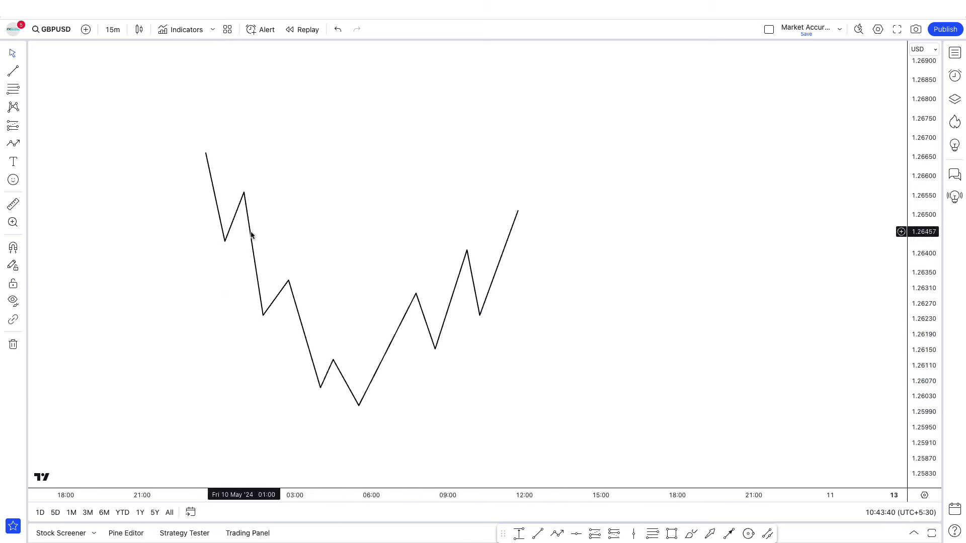
- Draw a horizontal trend line from the falling zigzag's first pullback high at about 1.2656, extending to about 15:15 on 10 May
{"action": "left_click", "coordinate": [537, 534]}
{"action": "left_click", "coordinate": [245, 196]}
{"action": "left_click", "coordinate": [555, 195]}
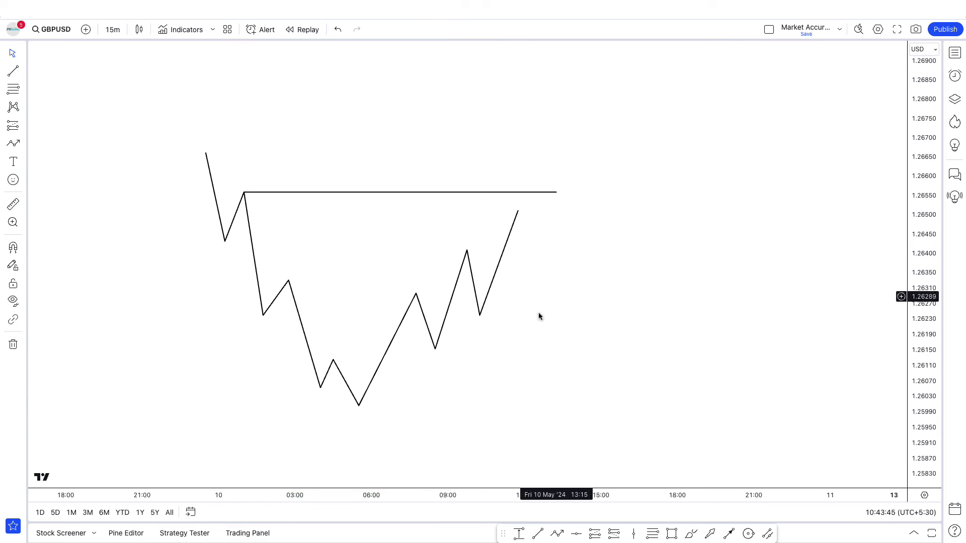
{"action": "left_click", "coordinate": [557, 194]}
{"action": "left_click_drag", "start_coordinate": [557, 194], "coordinate": [608, 195]}
- Extend the rising zigzag's end above the horizontal line with a path segment to about 1.2659 at 12:15 on 10 May
{"action": "left_click", "coordinate": [557, 534]}
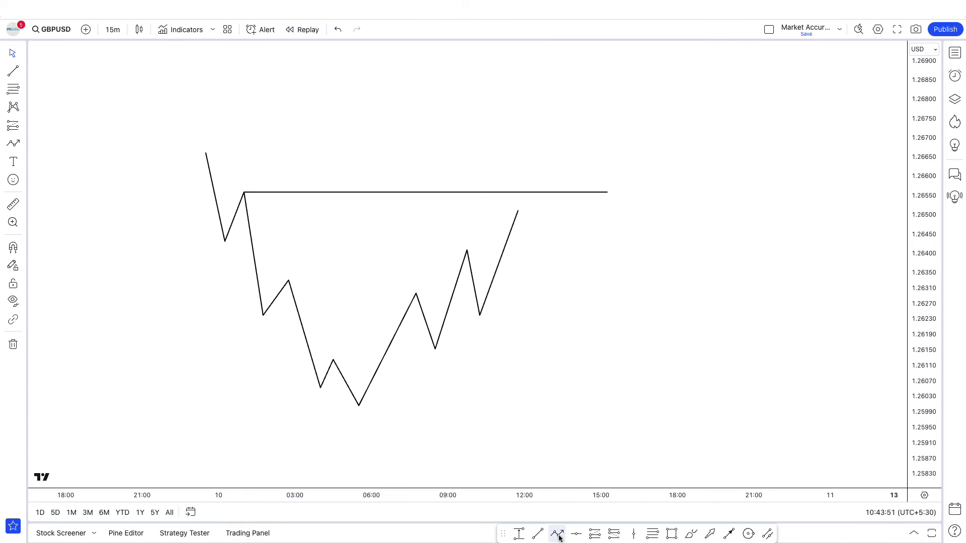
{"action": "left_click", "coordinate": [518, 212]}
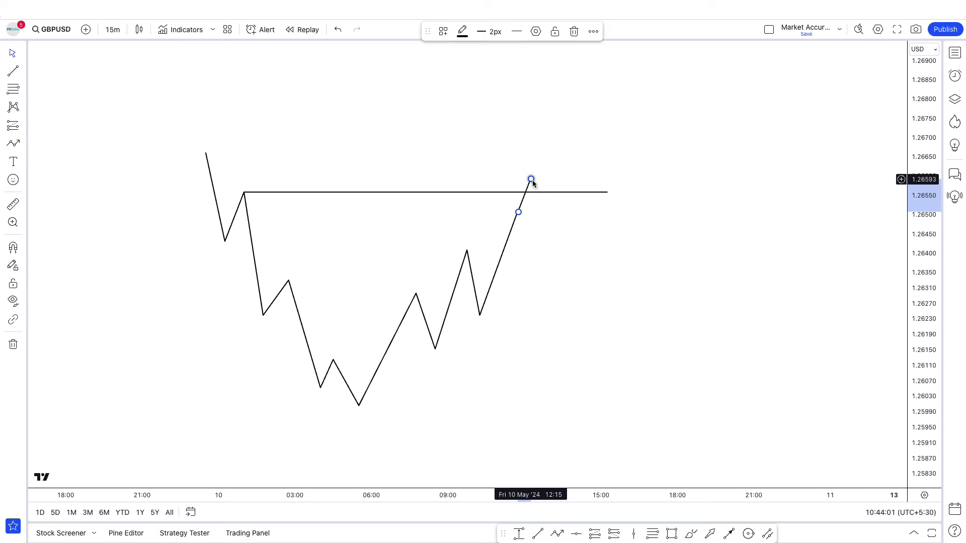
{"action": "double_click", "coordinate": [531, 180]}
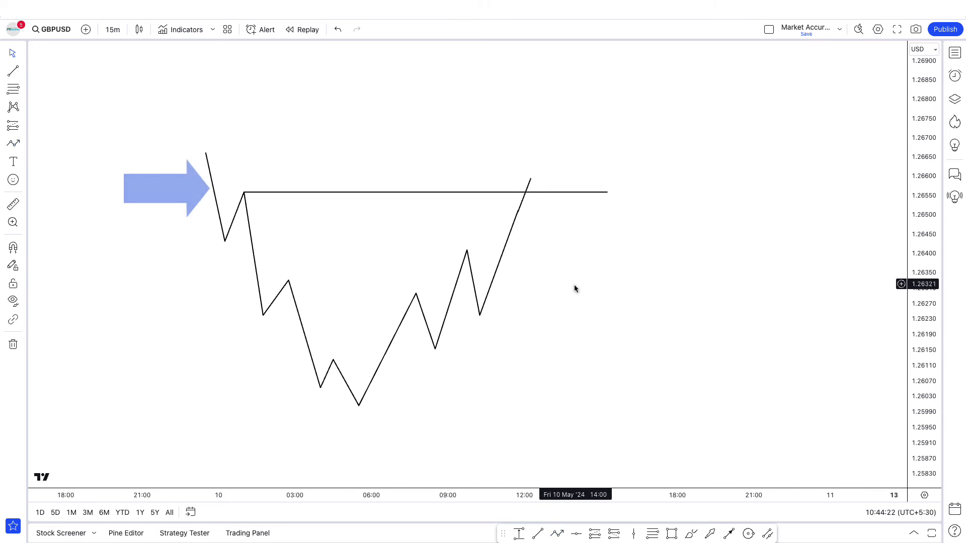
{"action": "left_click_drag", "start_coordinate": [574, 285], "coordinate": [533, 278]}
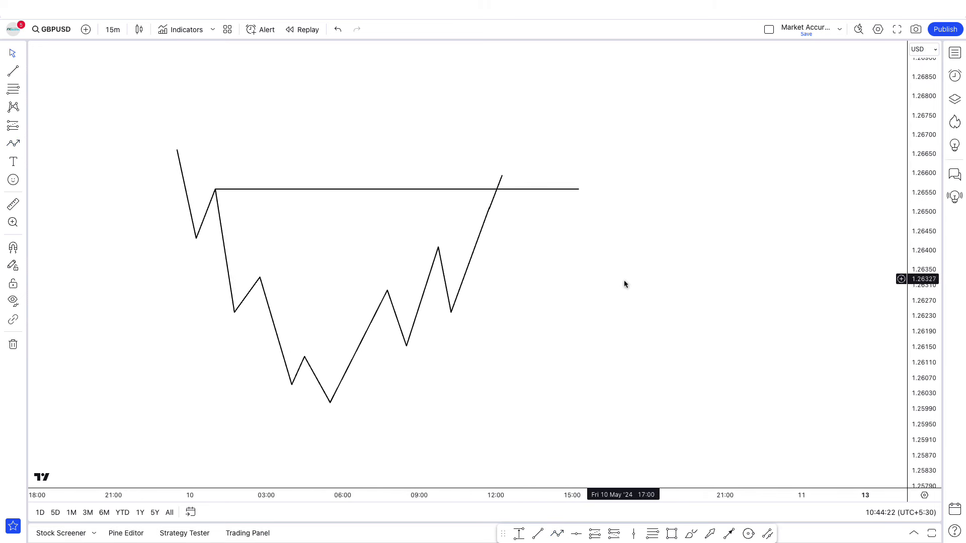
{"action": "left_click_drag", "start_coordinate": [632, 281], "coordinate": [645, 279]}
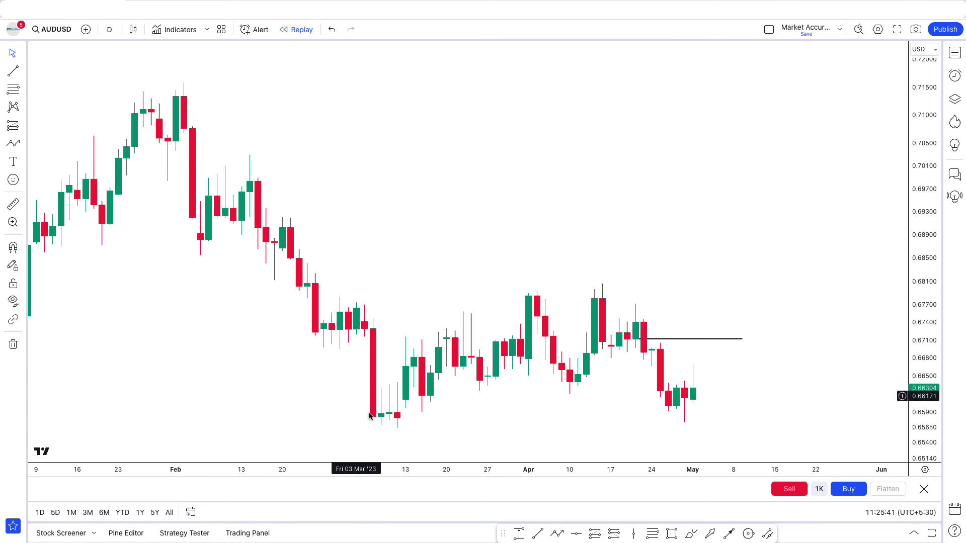
- Draw a horizontal trend line at about 0.6692 from the 24 Apr '23 candle, ending level with the existing line above it
{"action": "left_click_drag", "start_coordinate": [645, 432], "coordinate": [552, 413]}
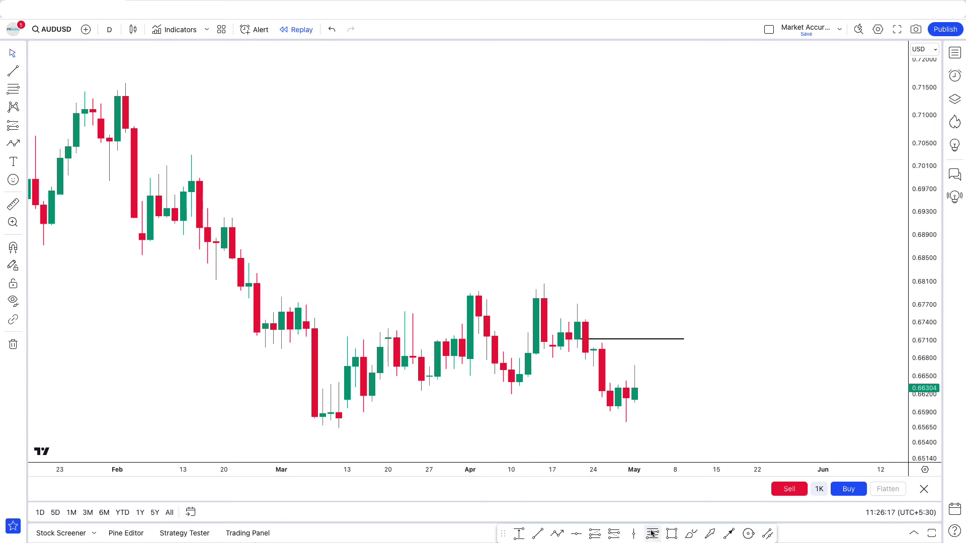
{"action": "left_click", "coordinate": [538, 534]}
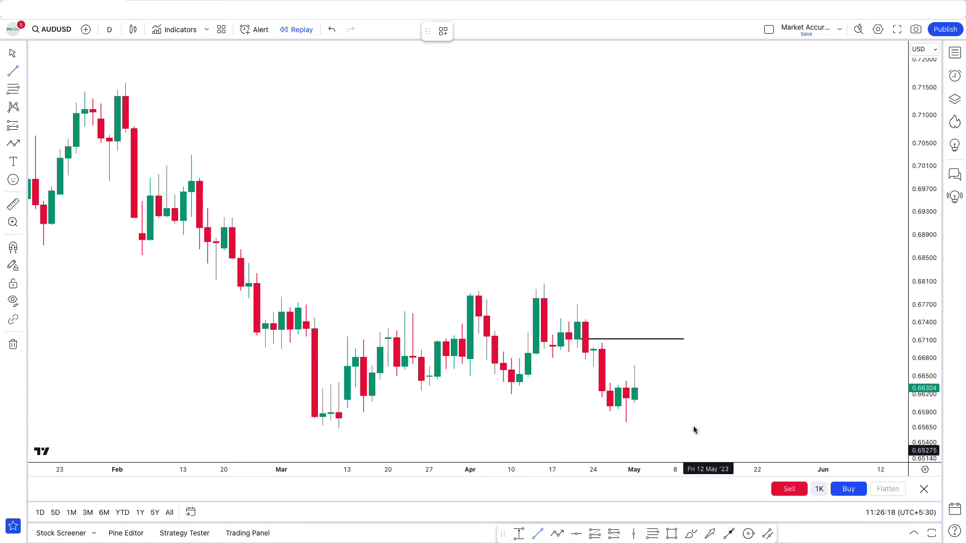
{"action": "left_click", "coordinate": [593, 351]}
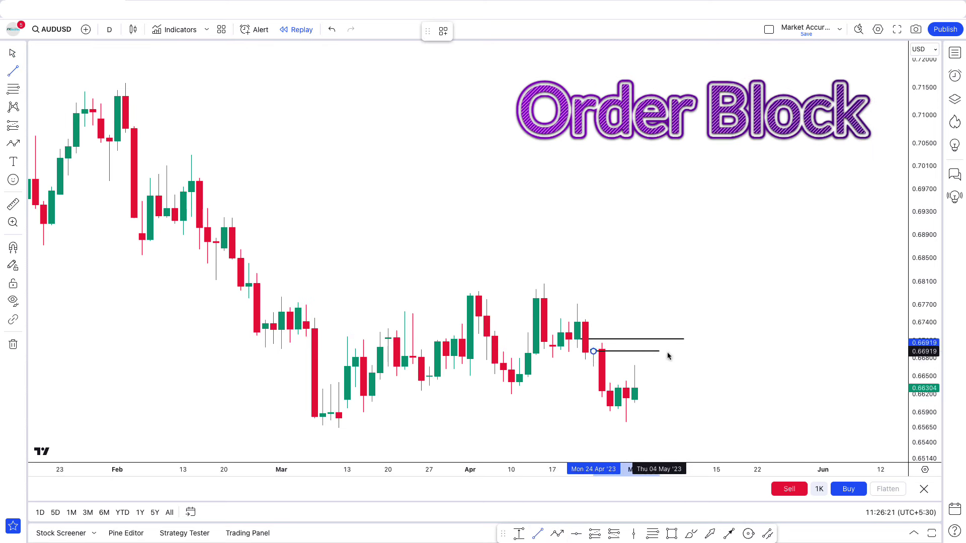
{"action": "left_click", "coordinate": [683, 357]}
{"action": "scroll", "coordinate": [738, 368], "scroll_direction": "up", "scroll_amount": 2}
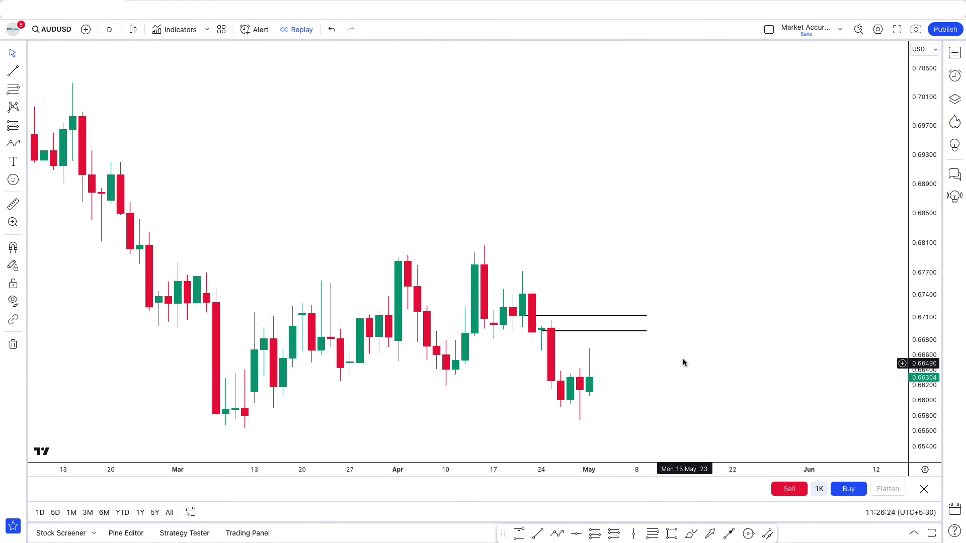
{"action": "left_click_drag", "start_coordinate": [695, 375], "coordinate": [649, 367]}
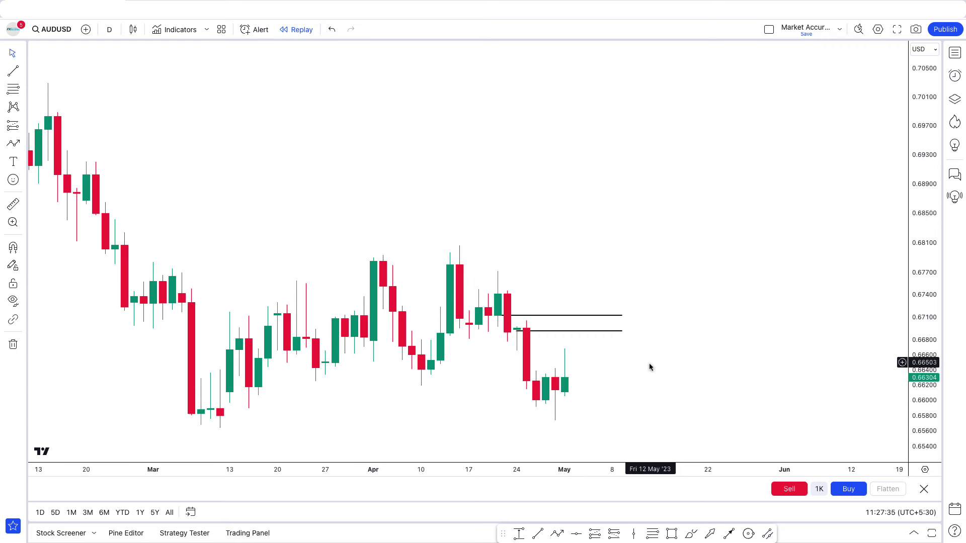
- Draw two narrow, diagonally stacked rectangles around 24 May '23, spanning about 0.6872 to 0.6784 and about 0.6784 to 0.6720
{"action": "left_click", "coordinate": [669, 536]}
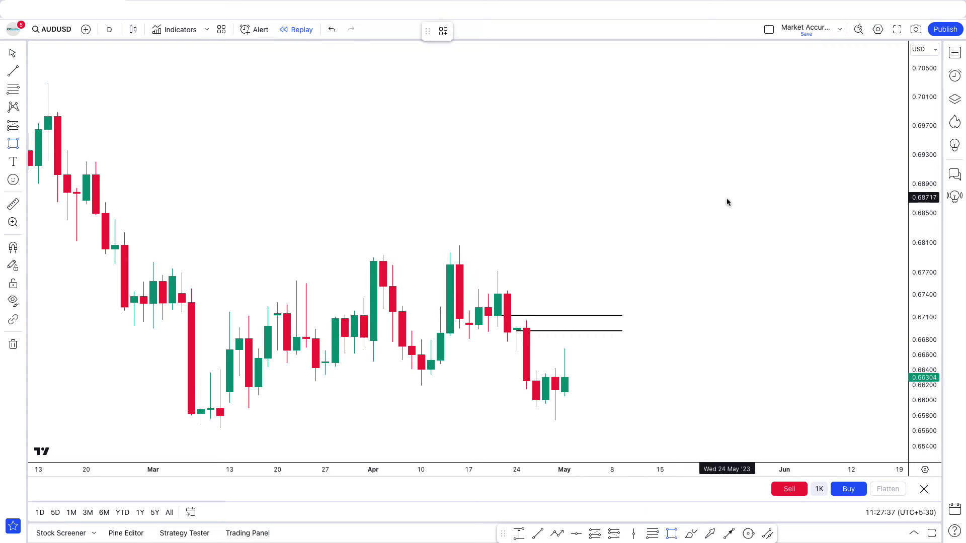
{"action": "left_click_drag", "start_coordinate": [727, 198], "coordinate": [746, 254]}
{"action": "left_click", "coordinate": [759, 283]}
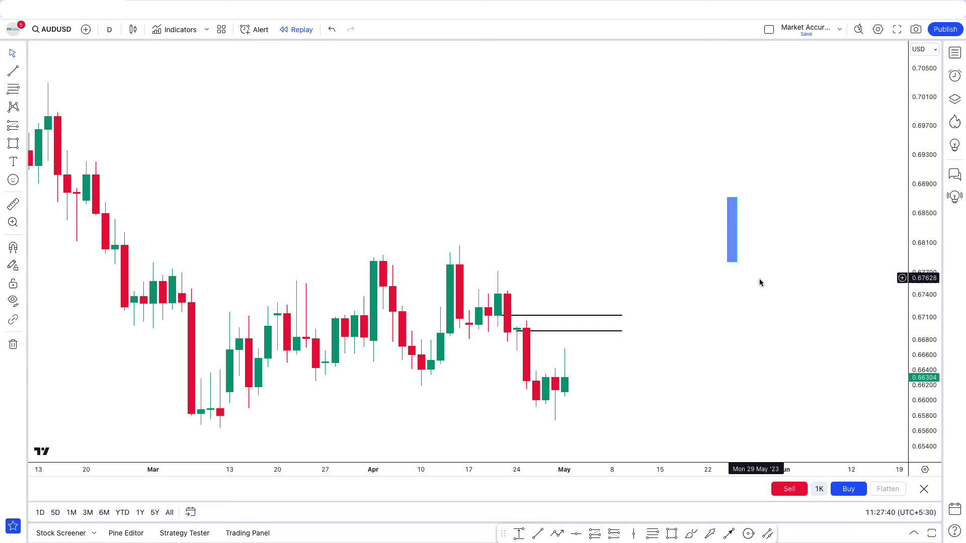
{"action": "left_click", "coordinate": [677, 536]}
{"action": "left_click_drag", "start_coordinate": [713, 273], "coordinate": [713, 310]}
{"action": "left_click", "coordinate": [708, 349]}
- Draw a short horizontal trend line at about 0.6729 from the 3 Mar '23 candle to the large bearish candle on 7 Mar
{"action": "scroll", "coordinate": [709, 349], "scroll_direction": "up", "scroll_amount": 1}
{"action": "left_click_drag", "start_coordinate": [563, 222], "coordinate": [571, 222]}
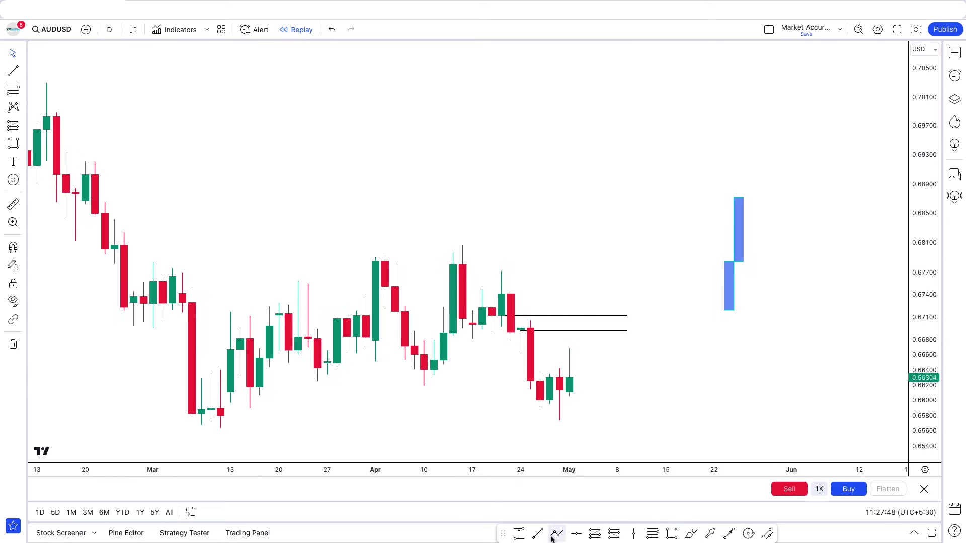
{"action": "key", "text": "alt+t"}
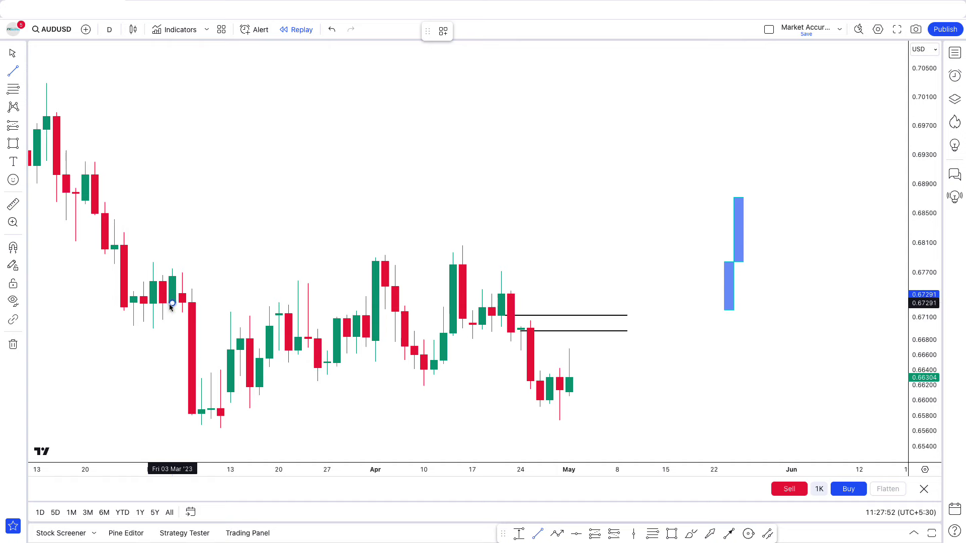
{"action": "left_click", "coordinate": [191, 304]}
{"action": "left_click", "coordinate": [235, 290]}
{"action": "scroll", "coordinate": [235, 289], "scroll_direction": "up", "scroll_amount": 1}
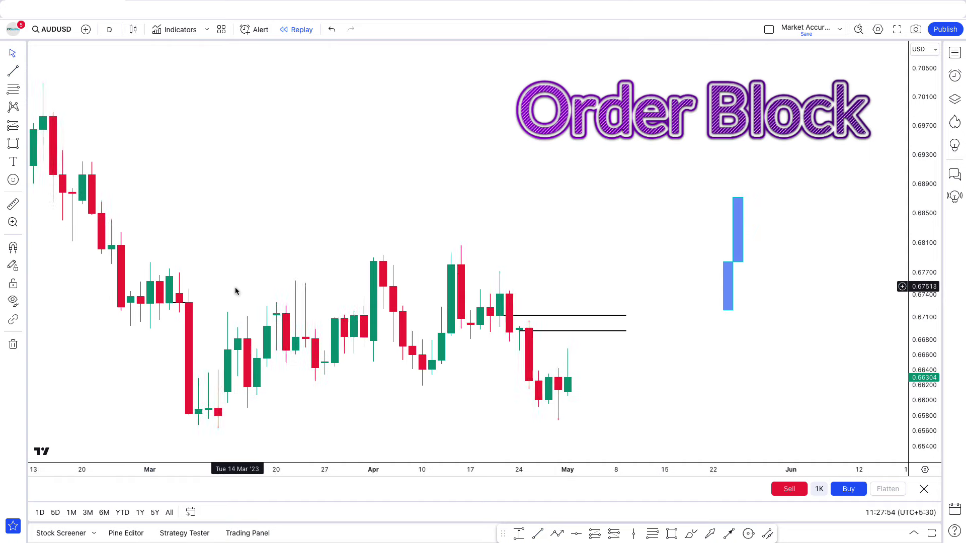
- Draw a short horizontal trend line at about 0.6988 from the bearish 18 Jan '23 candle to 23 Jan
{"action": "scroll", "coordinate": [248, 276], "scroll_direction": "down", "scroll_amount": 3}
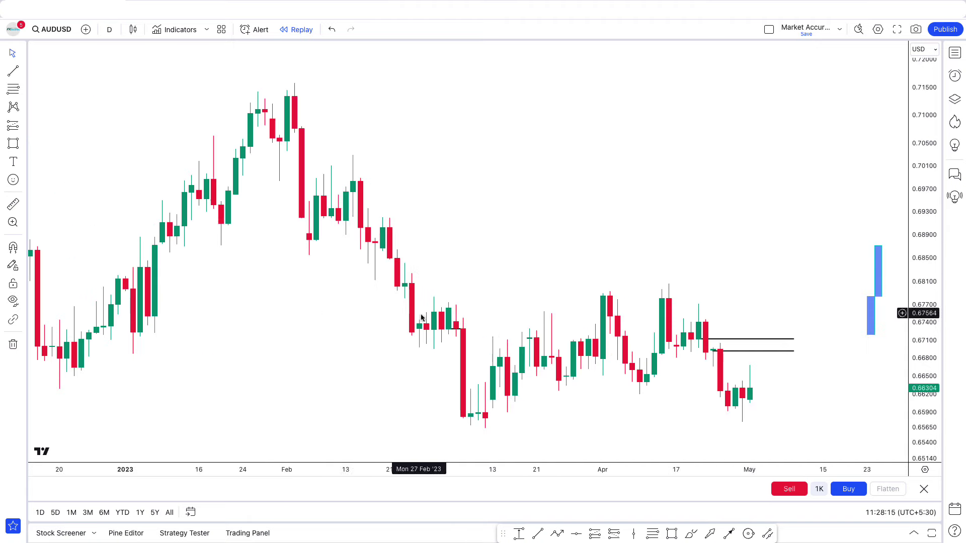
{"action": "left_click", "coordinate": [538, 534]}
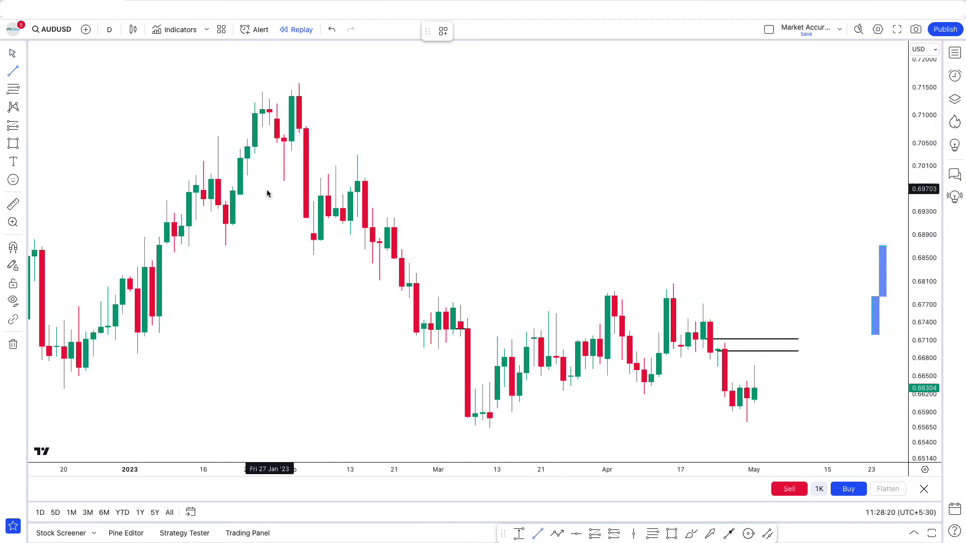
{"action": "left_click", "coordinate": [218, 179]}
{"action": "left_click", "coordinate": [238, 179]}
{"action": "left_click", "coordinate": [289, 209]}
{"action": "scroll", "coordinate": [289, 208], "scroll_direction": "up", "scroll_amount": 1}
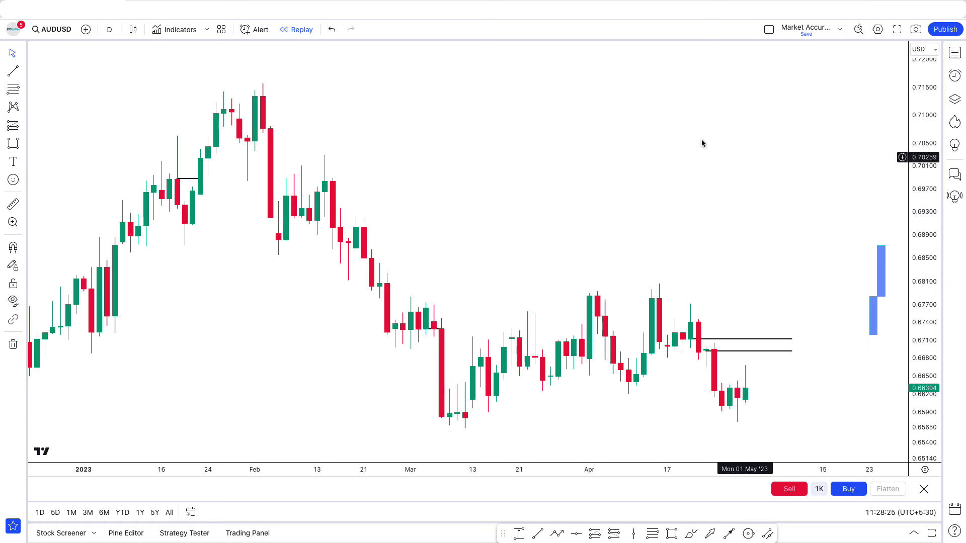
- Extend the January trend line to 24 Jan '23 and lower it to the 18 Jan candle's body low at about 0.6942
{"action": "left_click_drag", "start_coordinate": [302, 317], "coordinate": [370, 334]}
{"action": "scroll", "coordinate": [342, 326], "scroll_direction": "up", "scroll_amount": 1}
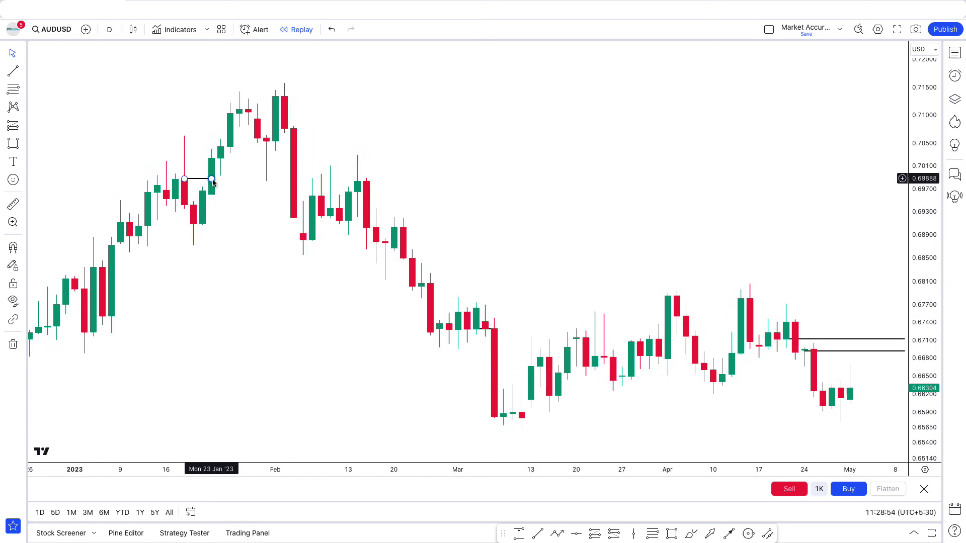
{"action": "left_click_drag", "start_coordinate": [212, 182], "coordinate": [194, 198]}
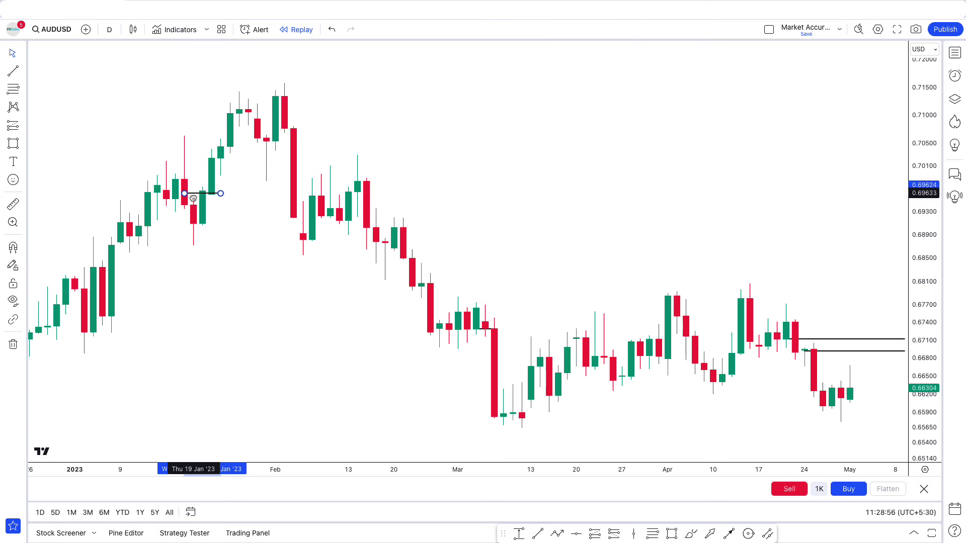
{"action": "left_click", "coordinate": [218, 252]}
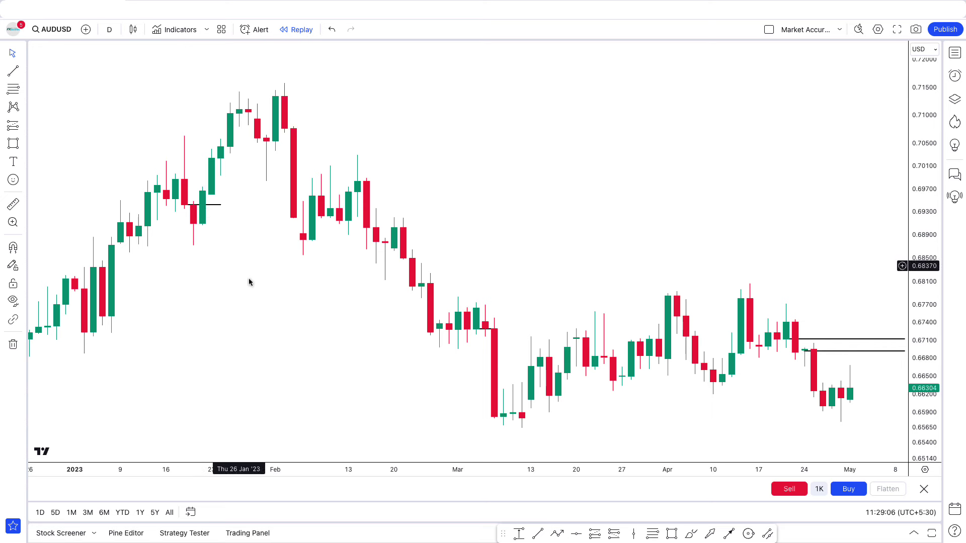
- Raise the January trend line to the 18 Jan candle's body high at about 0.6986, and return it to about 0.6942
{"action": "left_click_drag", "start_coordinate": [265, 295], "coordinate": [269, 294]}
{"action": "scroll", "coordinate": [269, 298], "scroll_direction": "down", "scroll_amount": 1}
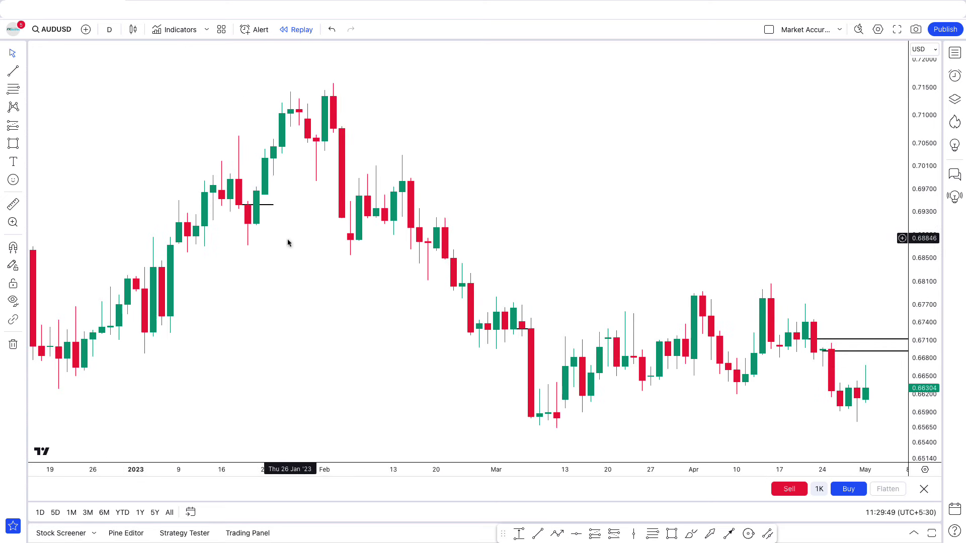
{"action": "left_click", "coordinate": [264, 206]}
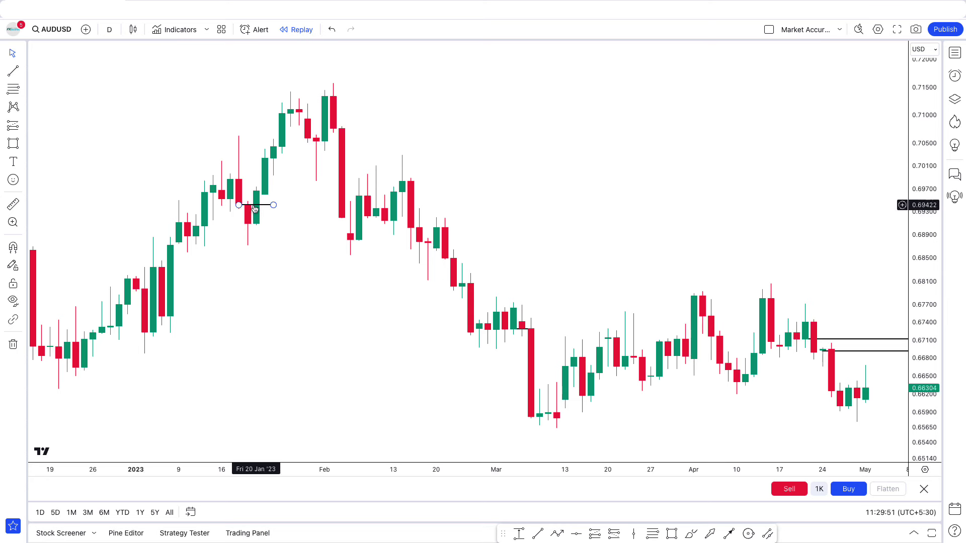
{"action": "left_click_drag", "start_coordinate": [255, 209], "coordinate": [256, 198]}
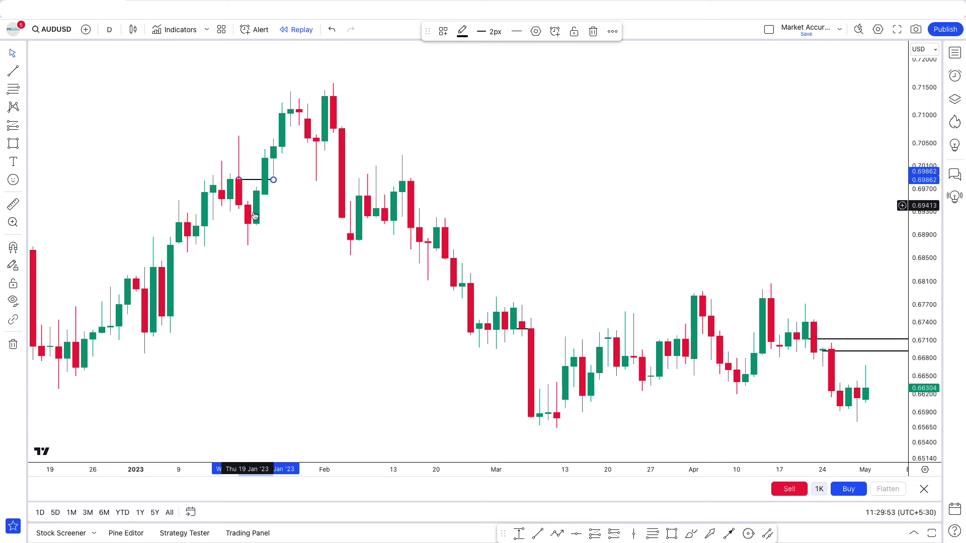
{"action": "left_click", "coordinate": [289, 230]}
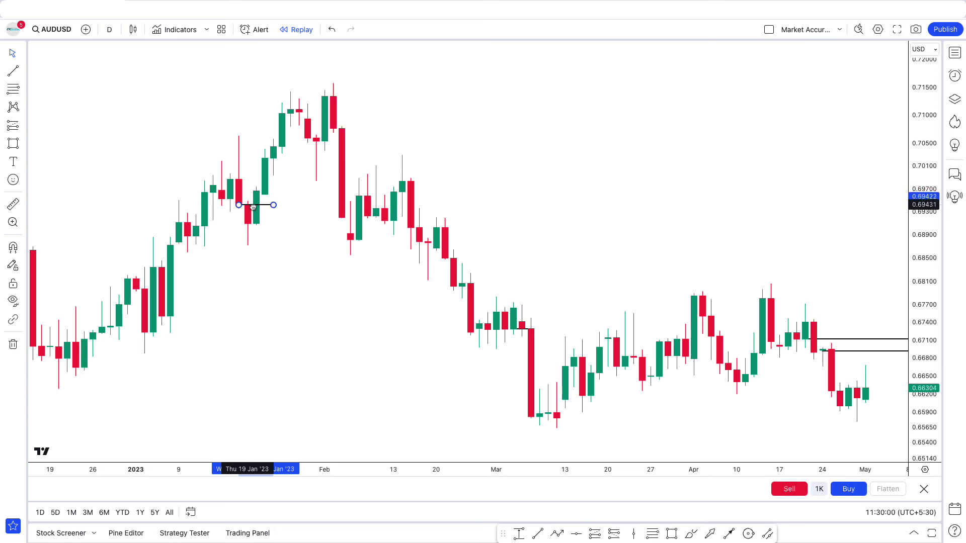
{"action": "left_click", "coordinate": [253, 207]}
{"action": "left_click", "coordinate": [285, 233]}
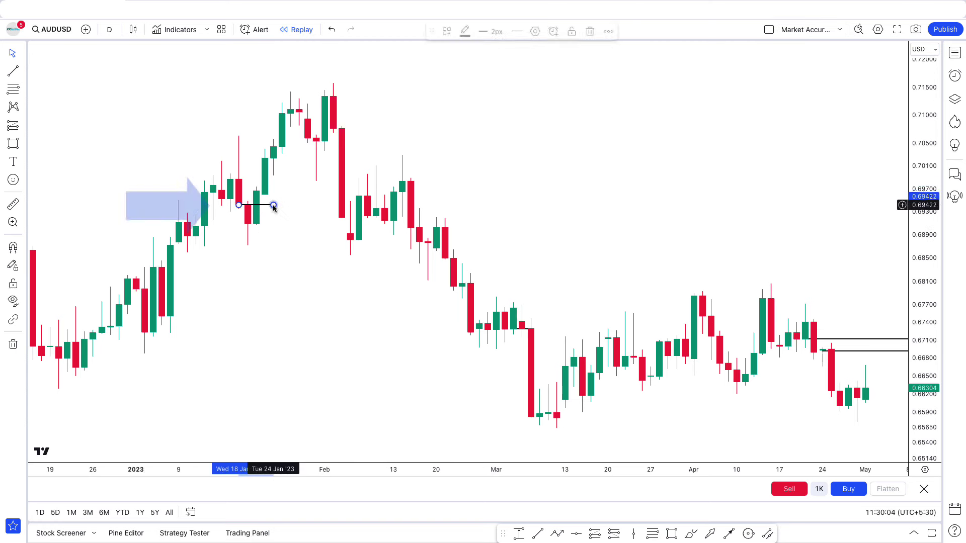
- Extend the January trend line to 1 Feb '23 and raise it to the 18 Jan candle's wick high at about 0.7060
{"action": "left_click_drag", "start_coordinate": [274, 204], "coordinate": [324, 205]}
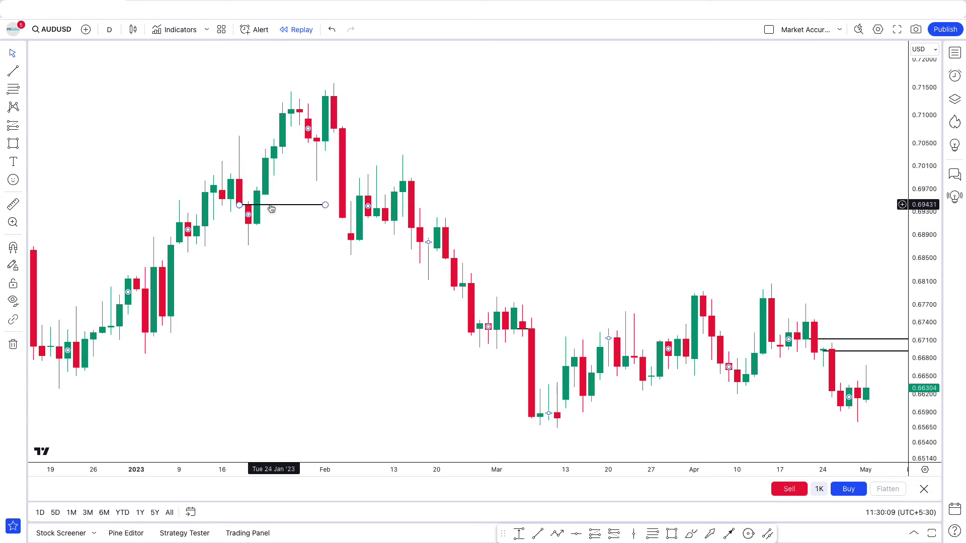
{"action": "left_click_drag", "start_coordinate": [272, 208], "coordinate": [253, 181]}
{"action": "left_click", "coordinate": [235, 157]}
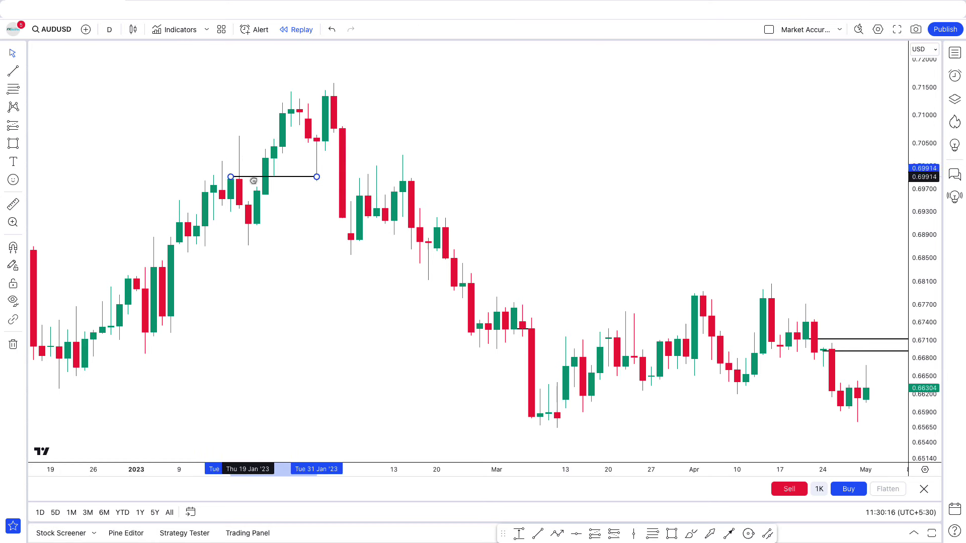
{"action": "left_click", "coordinate": [298, 229]}
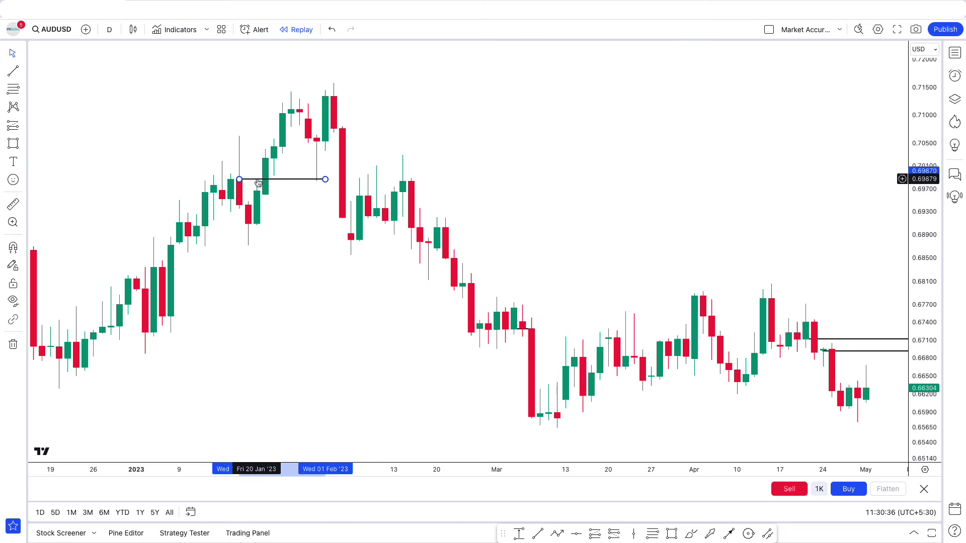
{"action": "left_click_drag", "start_coordinate": [258, 182], "coordinate": [258, 141]}
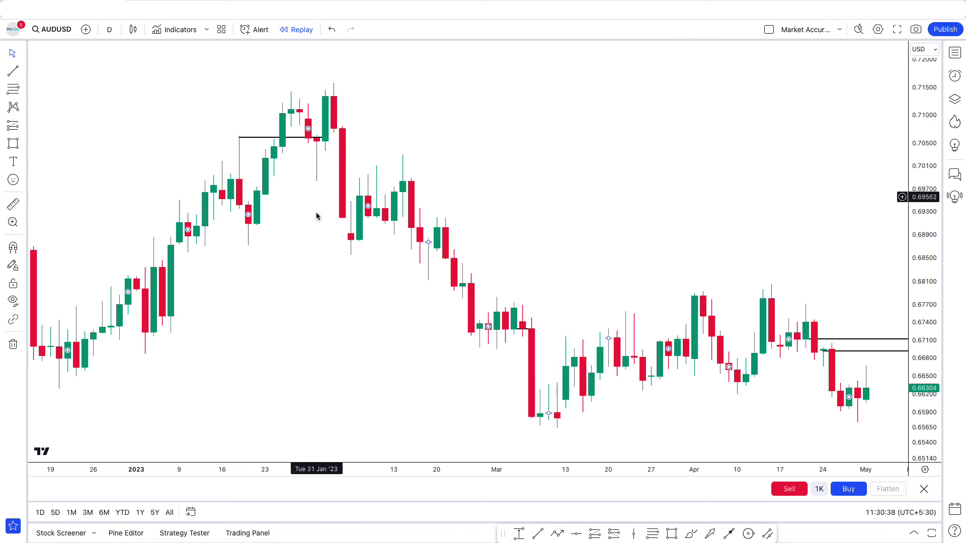
- Advance the AUDUSD replay by one daily candle
{"action": "left_click_drag", "start_coordinate": [621, 267], "coordinate": [515, 236]}
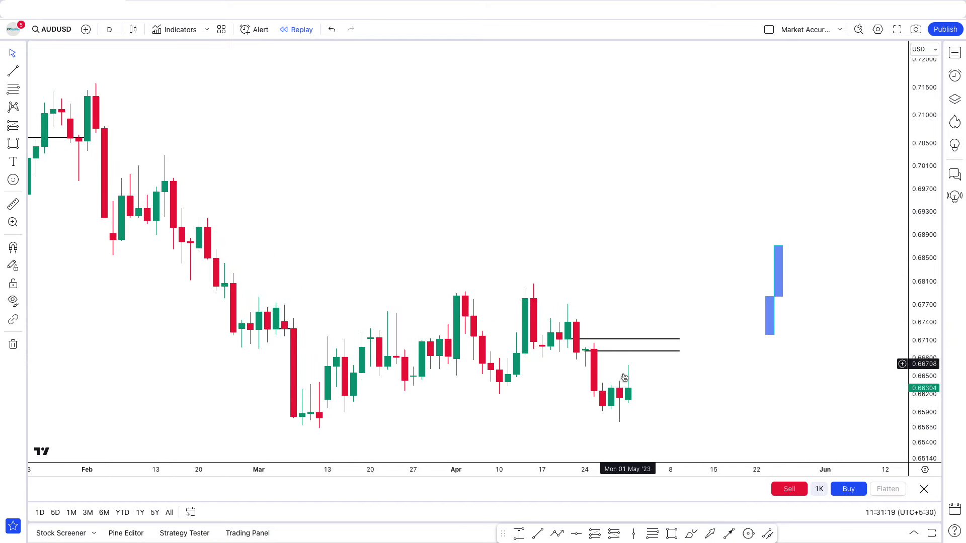
{"action": "scroll", "coordinate": [725, 386], "scroll_direction": "right", "scroll_amount": 1}
{"action": "left_click_drag", "start_coordinate": [924, 378], "coordinate": [924, 282]}
{"action": "left_click_drag", "start_coordinate": [780, 440], "coordinate": [698, 361]}
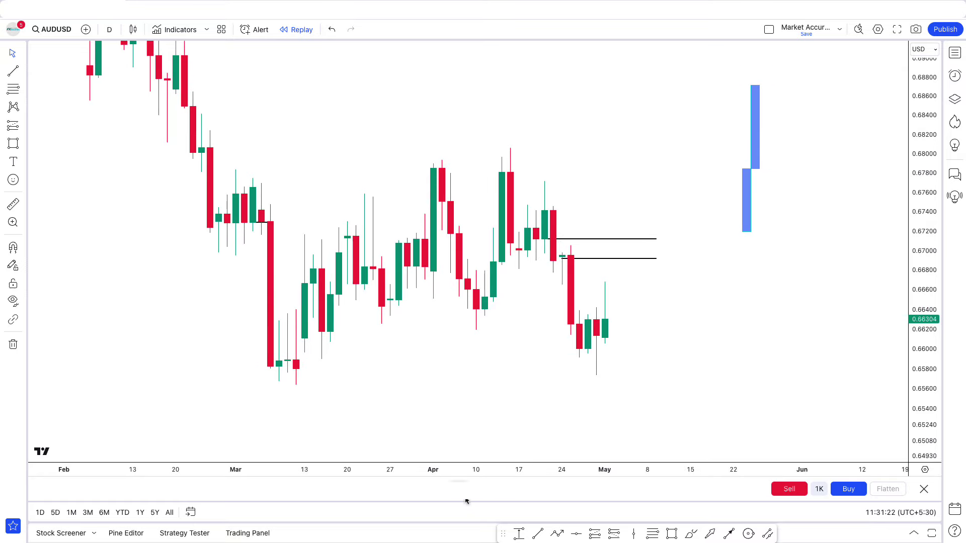
{"action": "key", "text": "shift+Right"}
{"action": "scroll", "coordinate": [651, 406], "scroll_direction": "right", "scroll_amount": 2}
{"action": "left_click_drag", "start_coordinate": [615, 369], "coordinate": [606, 390]}
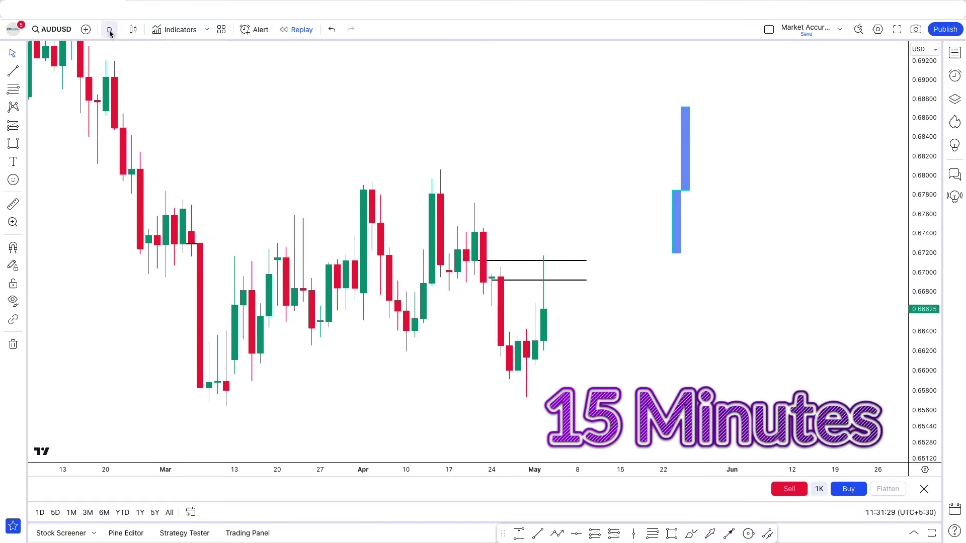
- Switch the chart to the 15-minute timeframe and bring the price action around the two zone lines into view
{"action": "left_click", "coordinate": [109, 30]}
{"action": "left_click", "coordinate": [128, 301]}
{"action": "left_click_drag", "start_coordinate": [574, 408], "coordinate": [667, 397]}
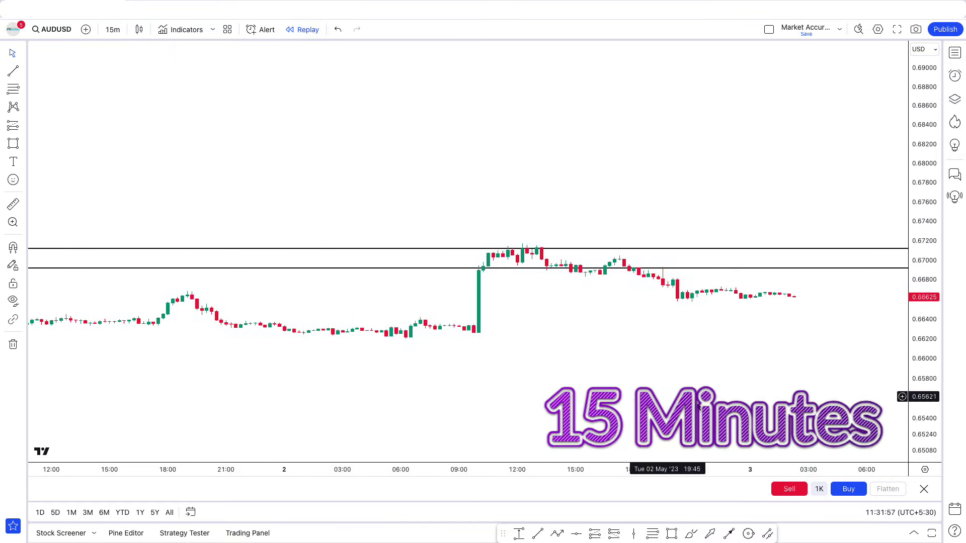
- Draw short structure lines at the swing high, about 0.6715 from 11:30 to 13:00, and the swing low, about 0.66946 from 12:00 to 13:30
{"action": "left_click_drag", "start_coordinate": [923, 423], "coordinate": [923, 211]}
{"action": "left_click_drag", "start_coordinate": [714, 259], "coordinate": [605, 184]}
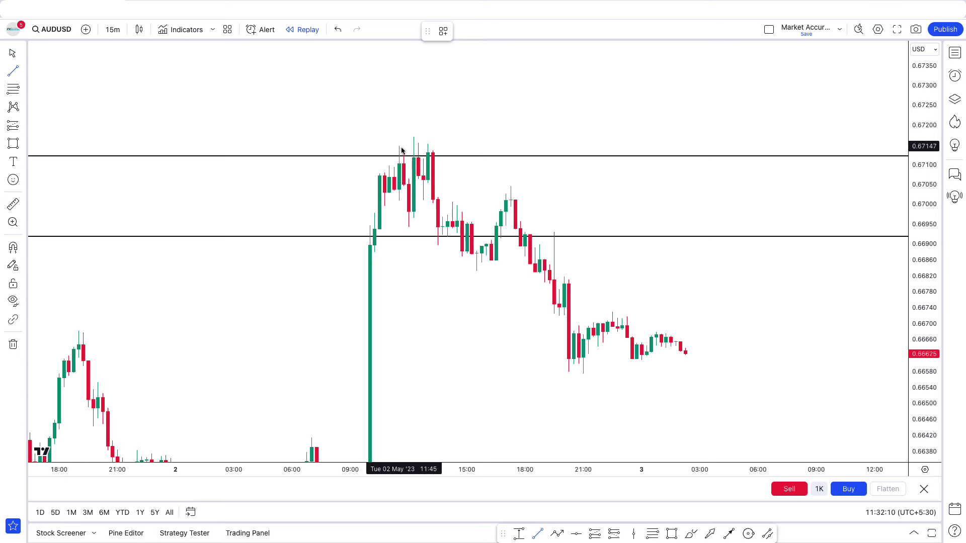
{"action": "left_click", "coordinate": [428, 148]}
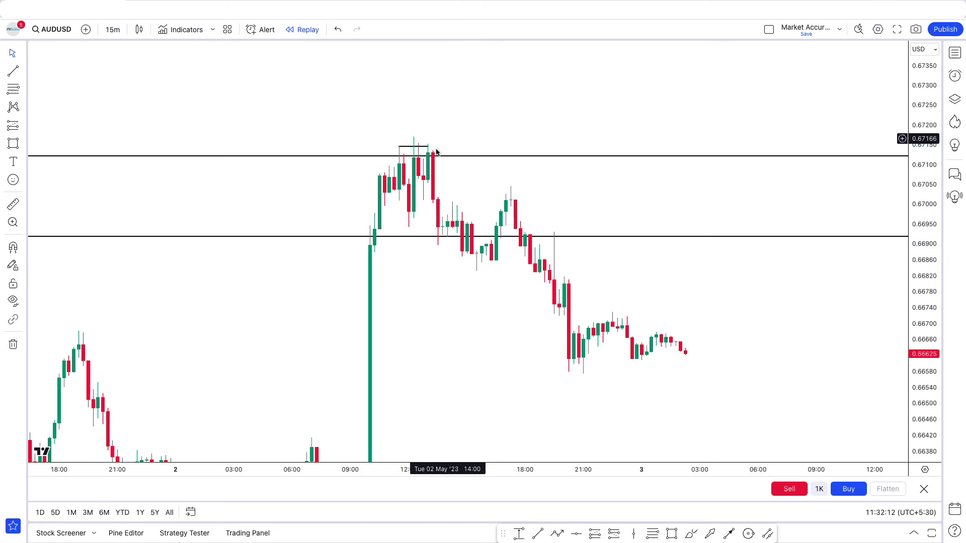
{"action": "left_click", "coordinate": [537, 533]}
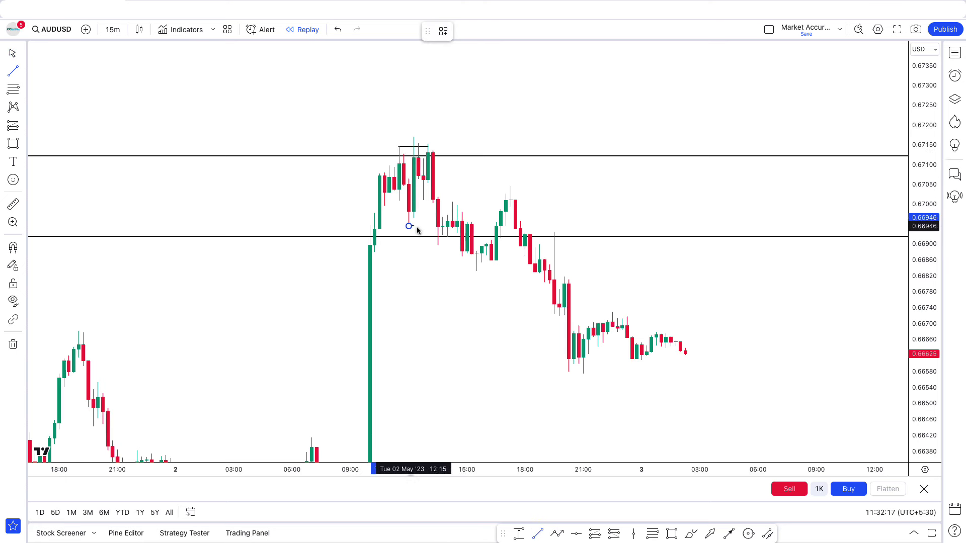
{"action": "left_click", "coordinate": [436, 227]}
{"action": "scroll", "coordinate": [410, 276], "scroll_direction": "right", "scroll_amount": 3}
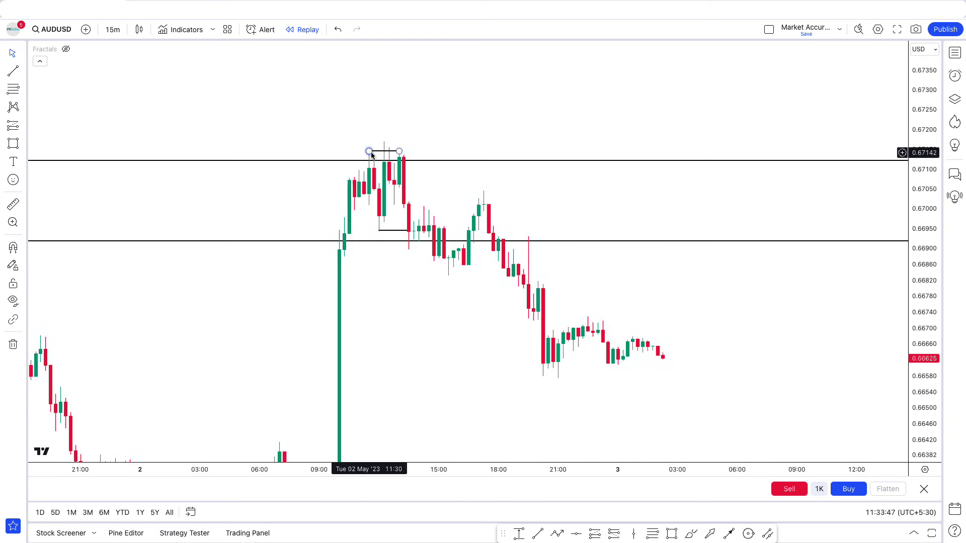
- Show the Fractals indicator on the chart and search the indicator library for "fractals" without adding anything
{"action": "left_click", "coordinate": [65, 49]}
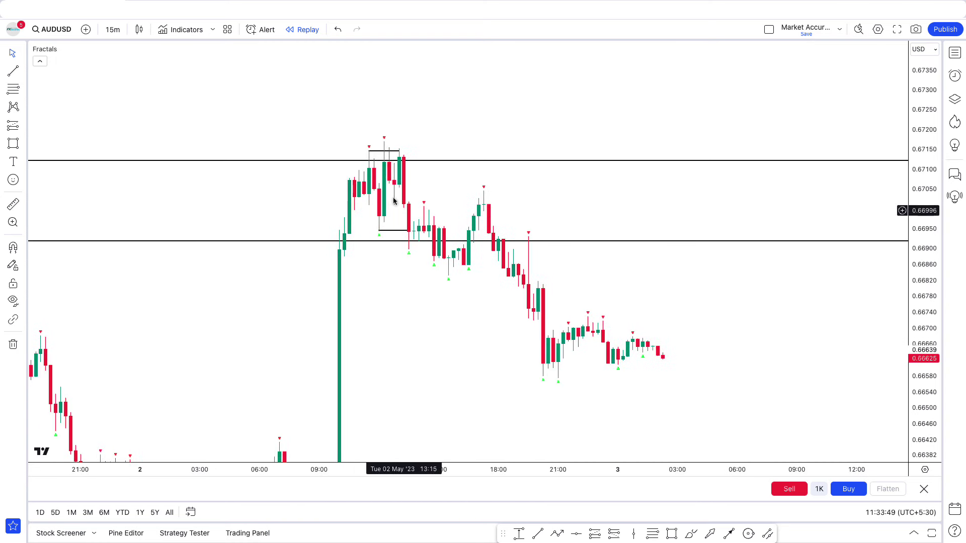
{"action": "left_click", "coordinate": [161, 32]}
{"action": "type", "text": "frac"}
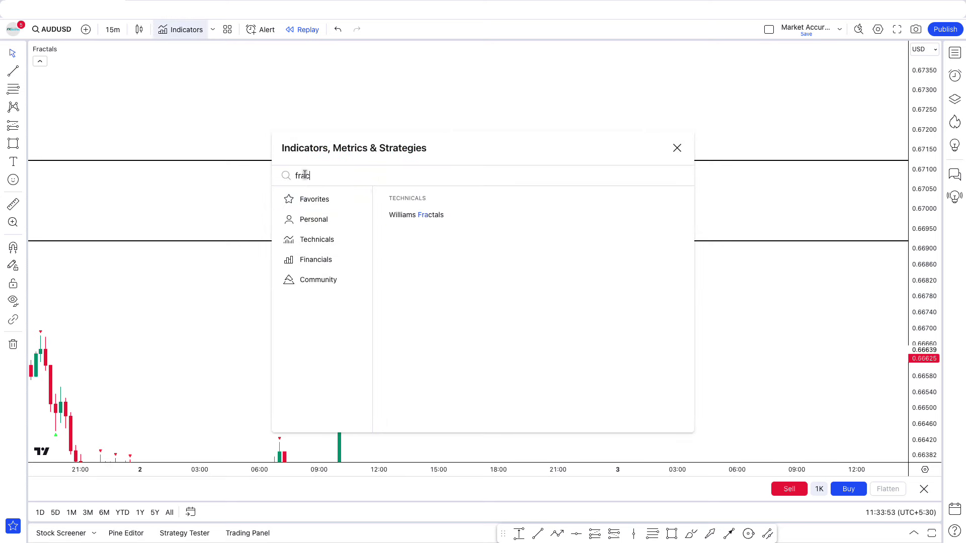
{"action": "type", "text": "tals"}
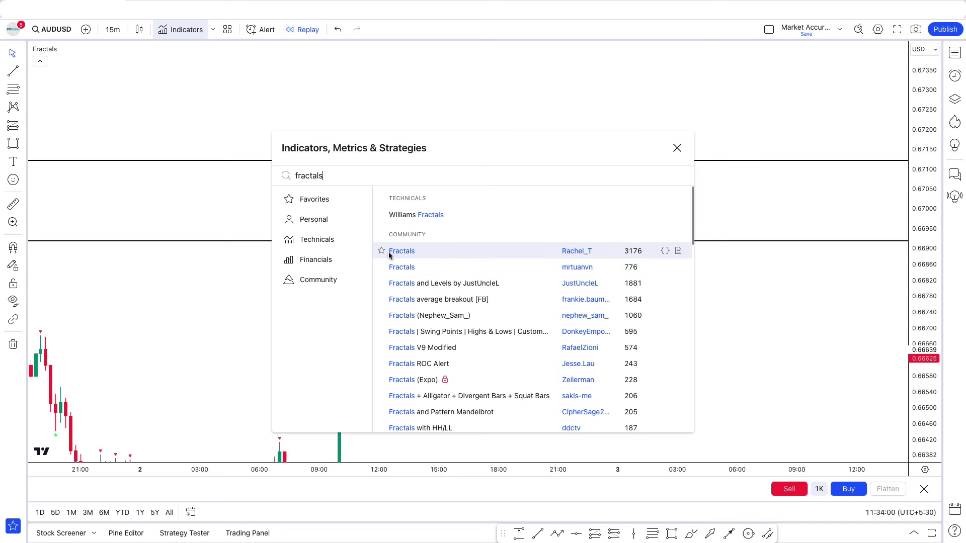
{"action": "left_click", "coordinate": [677, 148]}
- Examine the fractal markers on the swing highs and lows around the two zone lines, and hide the Fractals indicator
{"action": "scroll", "coordinate": [394, 225], "scroll_direction": "right", "scroll_amount": 1}
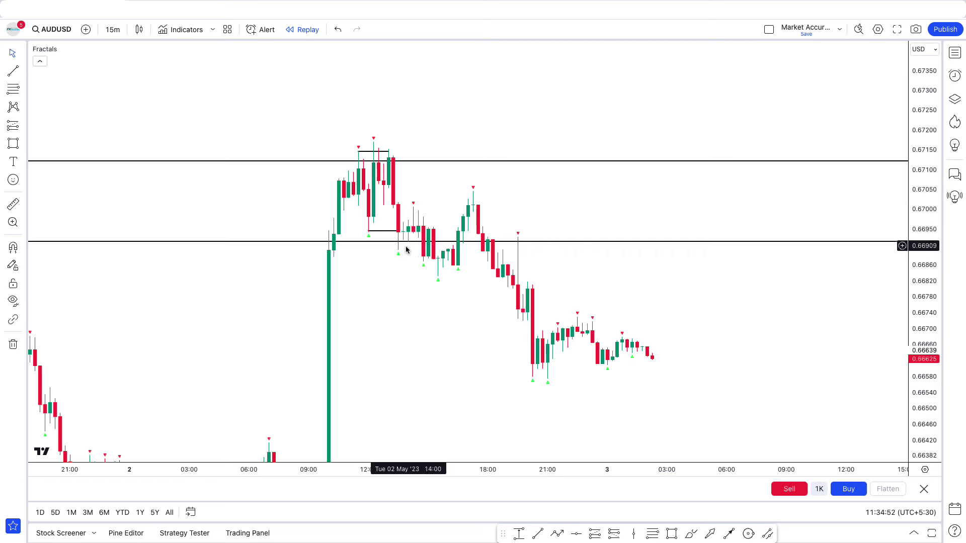
{"action": "scroll", "coordinate": [421, 293], "scroll_direction": "up", "scroll_amount": 1}
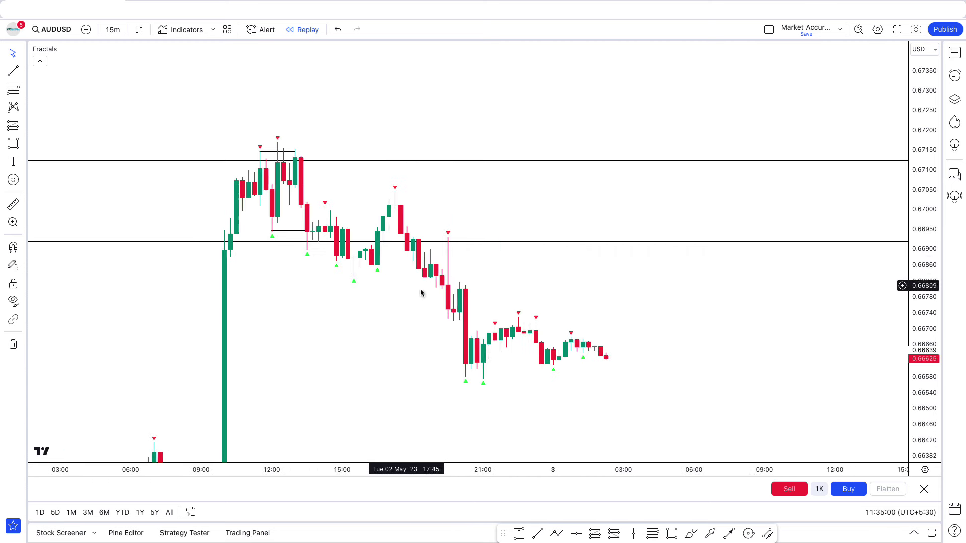
{"action": "scroll", "coordinate": [403, 306], "scroll_direction": "up", "scroll_amount": 3}
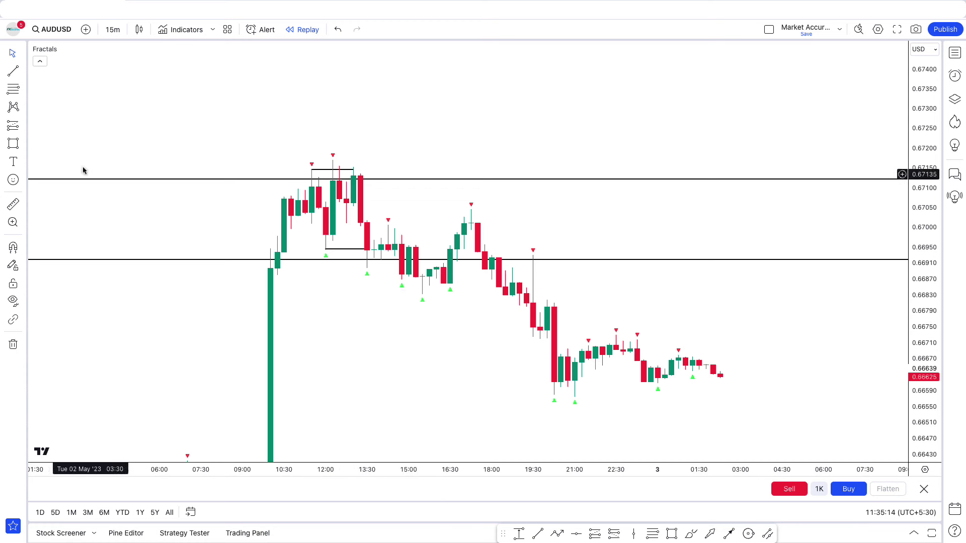
{"action": "left_click", "coordinate": [66, 49]}
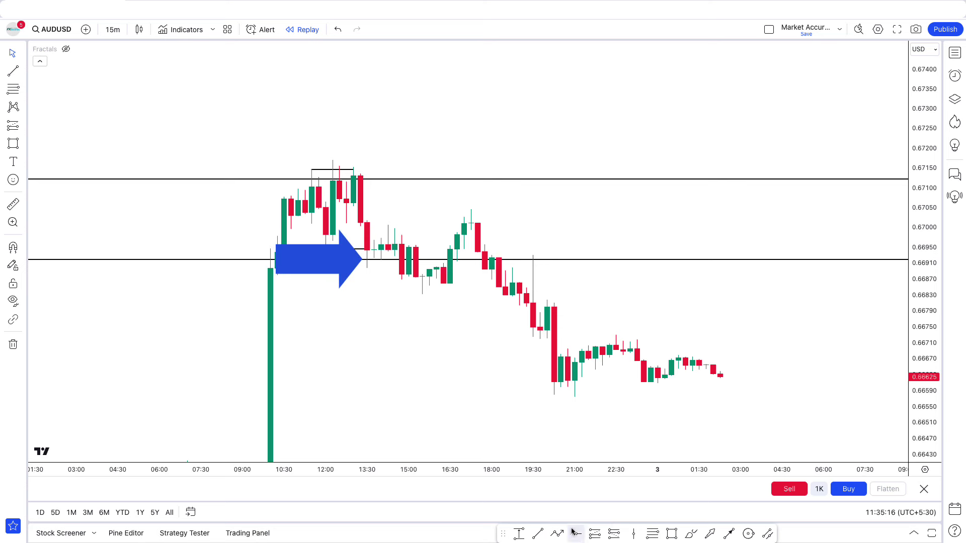
- Draw level lines at about 0.66980 from 12:15 to 16:00 and about 0.6706 from 13:00 to 16:30 on 2 May
{"action": "left_click", "coordinate": [539, 536]}
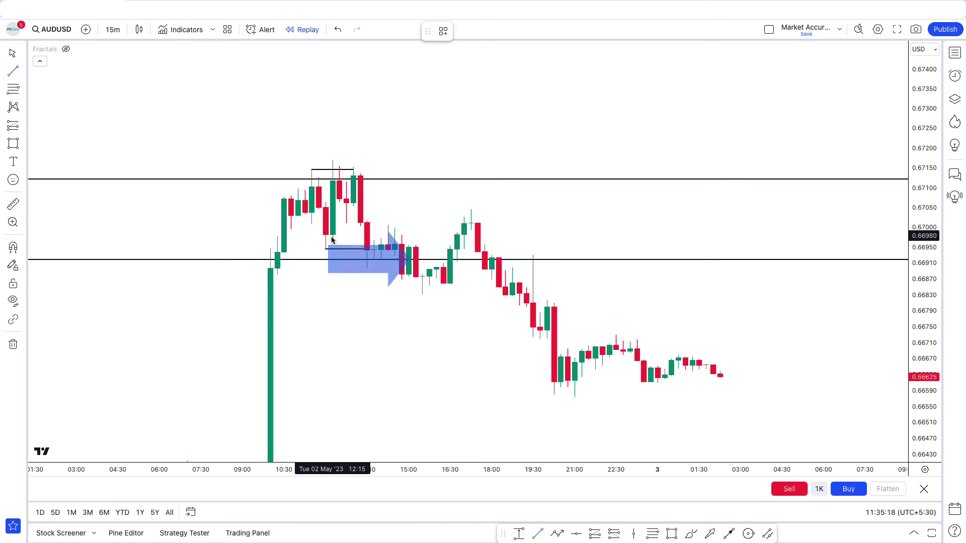
{"action": "left_click", "coordinate": [332, 236]}
{"action": "left_click", "coordinate": [408, 236]}
{"action": "left_click", "coordinate": [436, 237]}
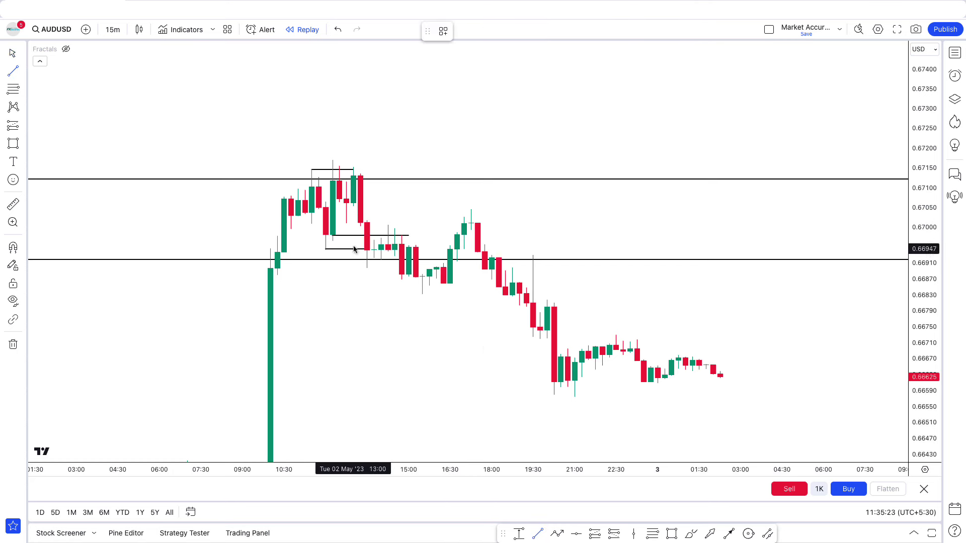
{"action": "left_click", "coordinate": [352, 203]}
{"action": "left_click", "coordinate": [450, 203]}
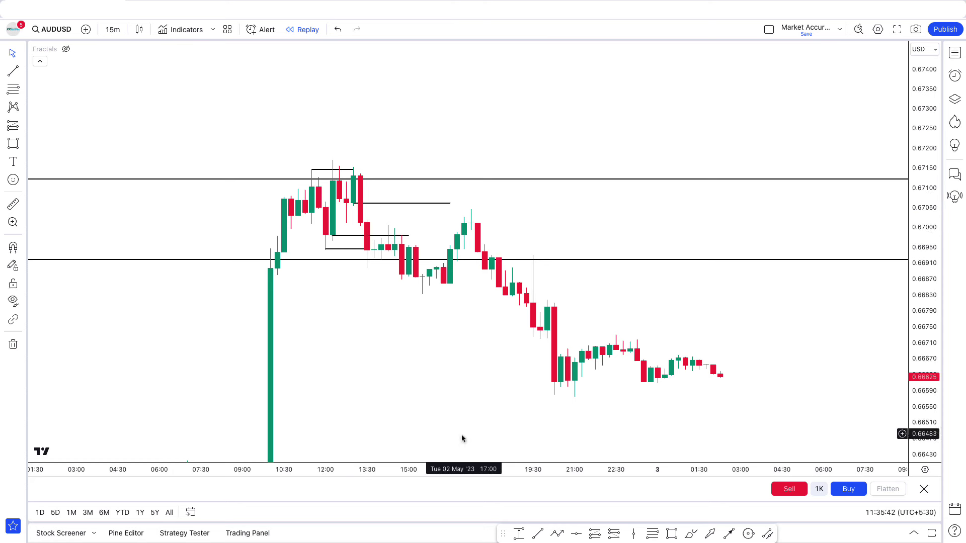
- Draw a horizontal trend line at about 0.67013 starting from the 13:30 candle on 2 May, between the two level lines
{"action": "key", "text": "alt+t"}
{"action": "left_click", "coordinate": [367, 223]}
{"action": "left_click", "coordinate": [437, 223]}
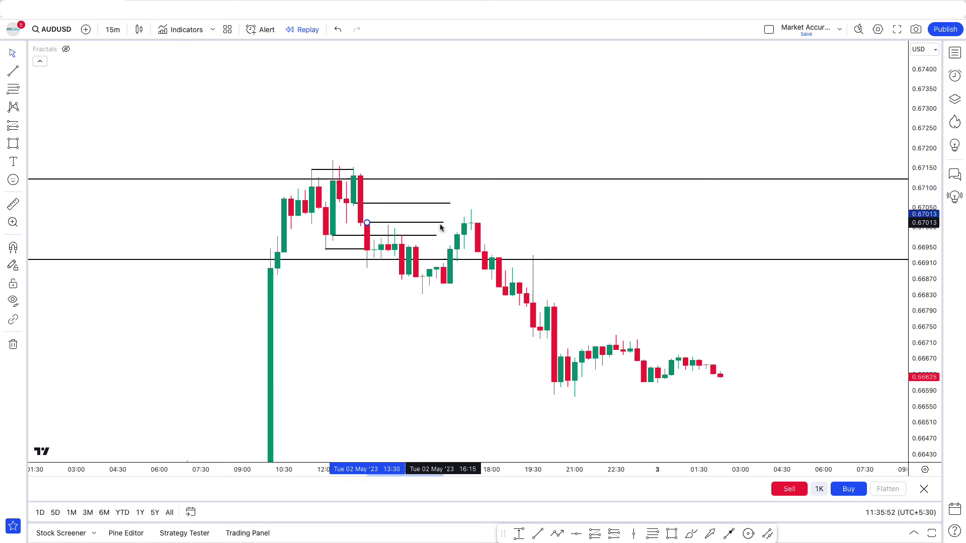
- Extend the 0.67013 line to about 18:00, the 0.66980 line to 18:30 and the 0.6706 line to about 19:30
{"action": "left_click", "coordinate": [441, 224]}
{"action": "left_click", "coordinate": [443, 230]}
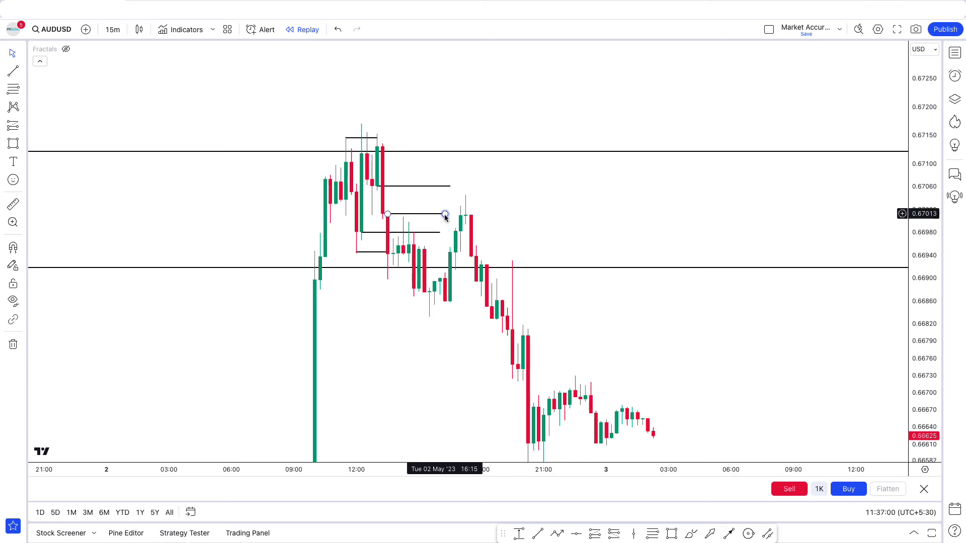
{"action": "left_click_drag", "start_coordinate": [445, 214], "coordinate": [491, 233]}
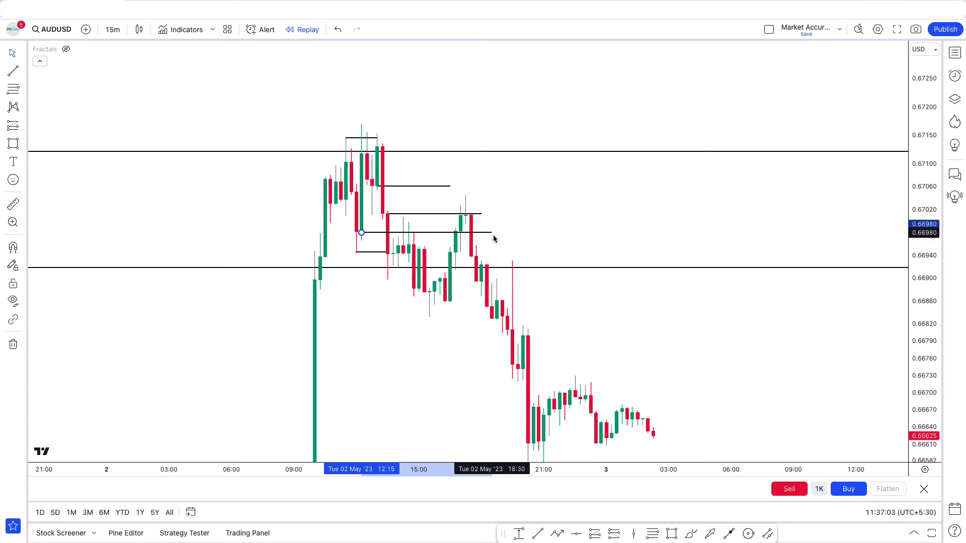
{"action": "left_click_drag", "start_coordinate": [450, 186], "coordinate": [513, 186]}
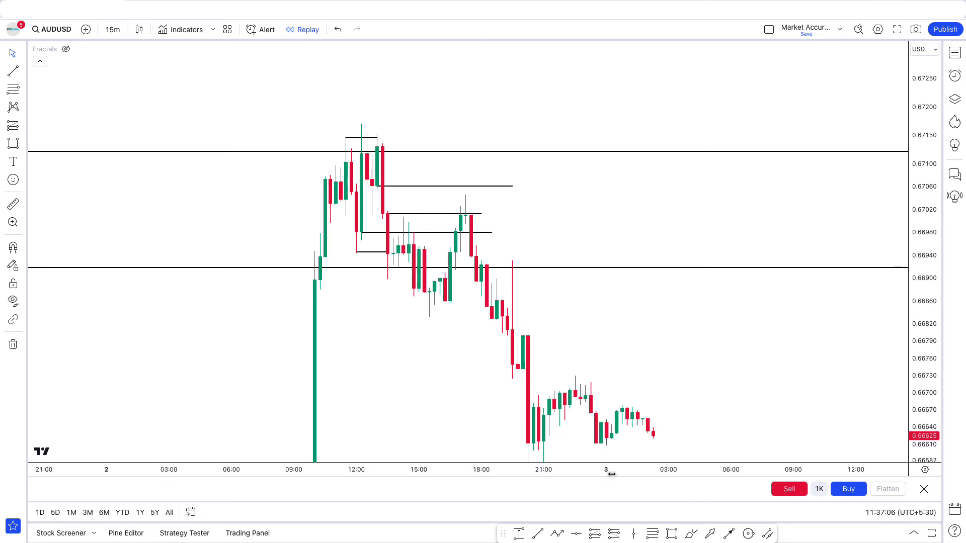
- Place a short position at 0.67013 on the 17:15 candle with the stop at 0.67161 and the target at 0.66567
{"action": "left_click", "coordinate": [614, 534]}
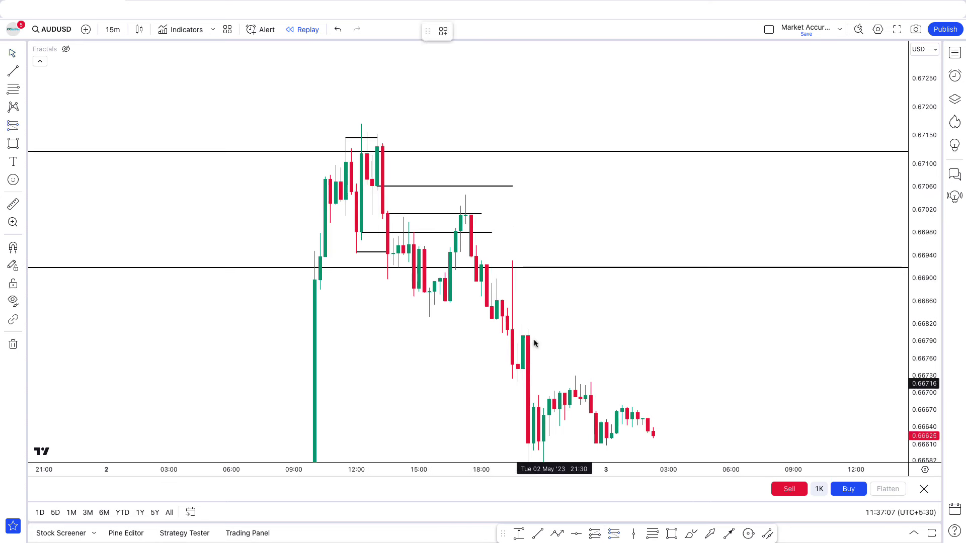
{"action": "left_click", "coordinate": [466, 214]}
{"action": "left_click_drag", "start_coordinate": [463, 103], "coordinate": [459, 129]}
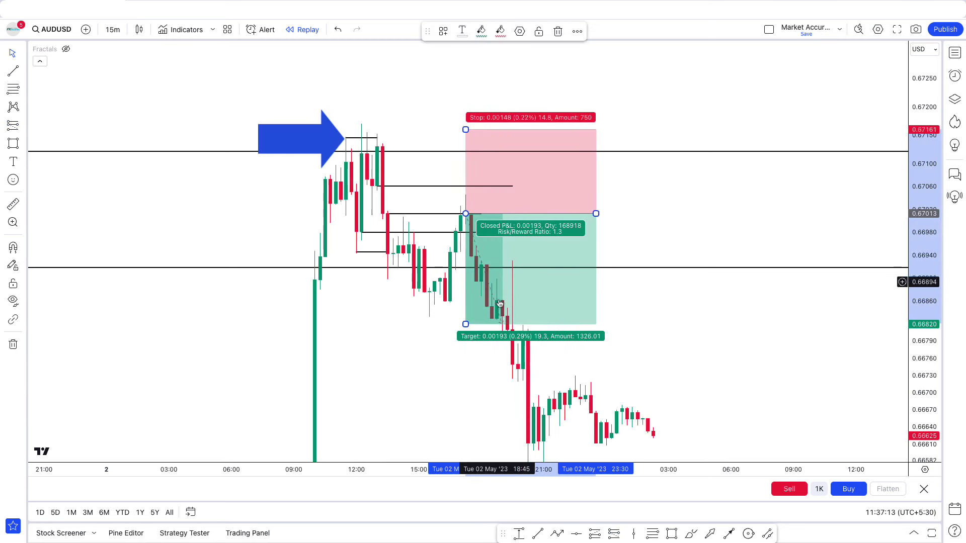
{"action": "left_click_drag", "start_coordinate": [465, 324], "coordinate": [467, 476]}
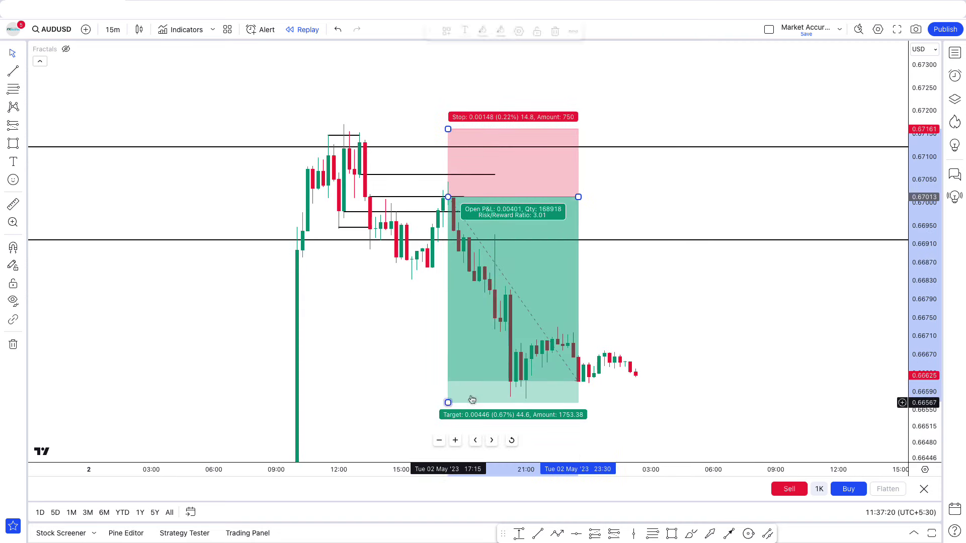
- Extend the short position box in time so it ends at about 05:30 on 3 May, where price reaches the target
{"action": "left_click_drag", "start_coordinate": [578, 196], "coordinate": [823, 197]}
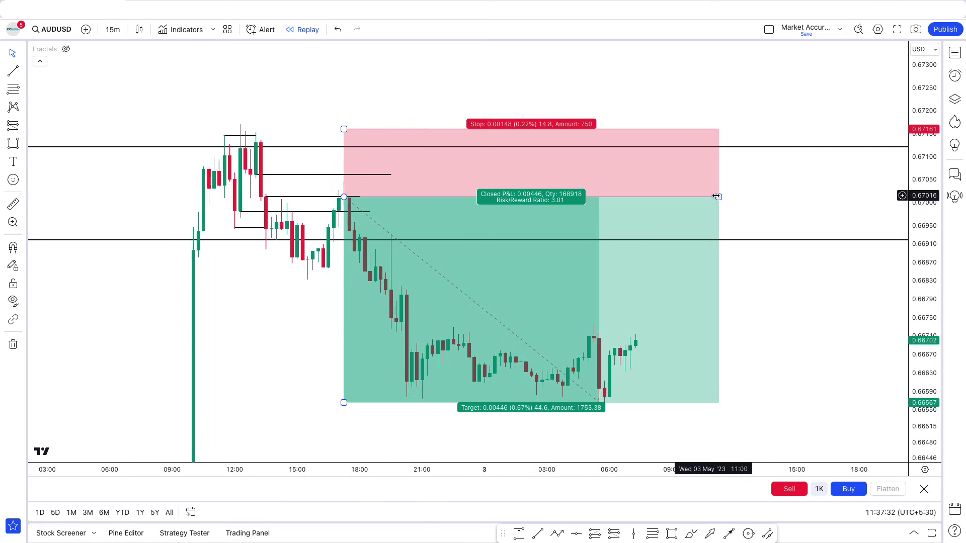
{"action": "left_click_drag", "start_coordinate": [719, 197], "coordinate": [599, 196]}
{"action": "scroll", "coordinate": [637, 212], "scroll_direction": "up", "scroll_amount": 3}
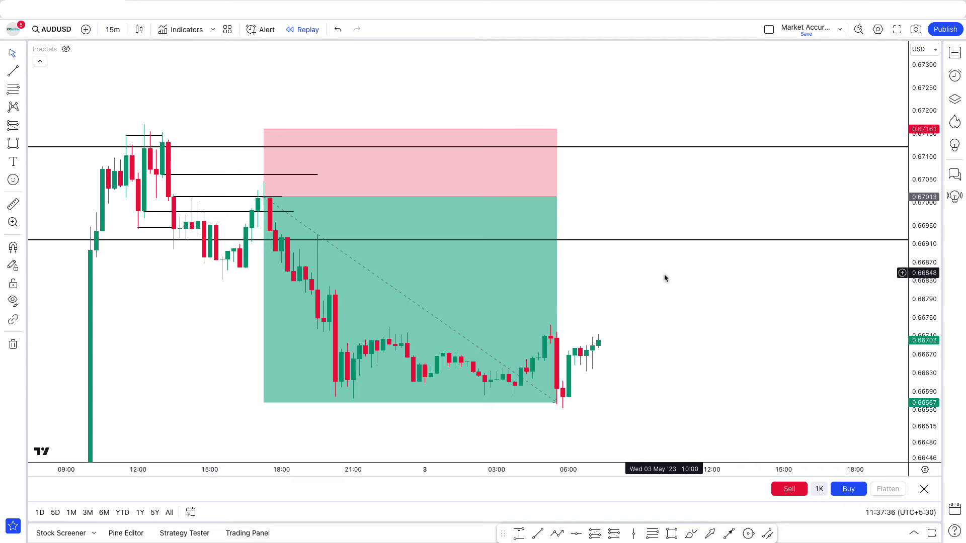
- Review the short trade from the zone and level lines to its target, with the price scale fitted automatically
{"action": "left_click_drag", "start_coordinate": [683, 306], "coordinate": [790, 310]}
{"action": "scroll", "coordinate": [704, 305], "scroll_direction": "up", "scroll_amount": 1}
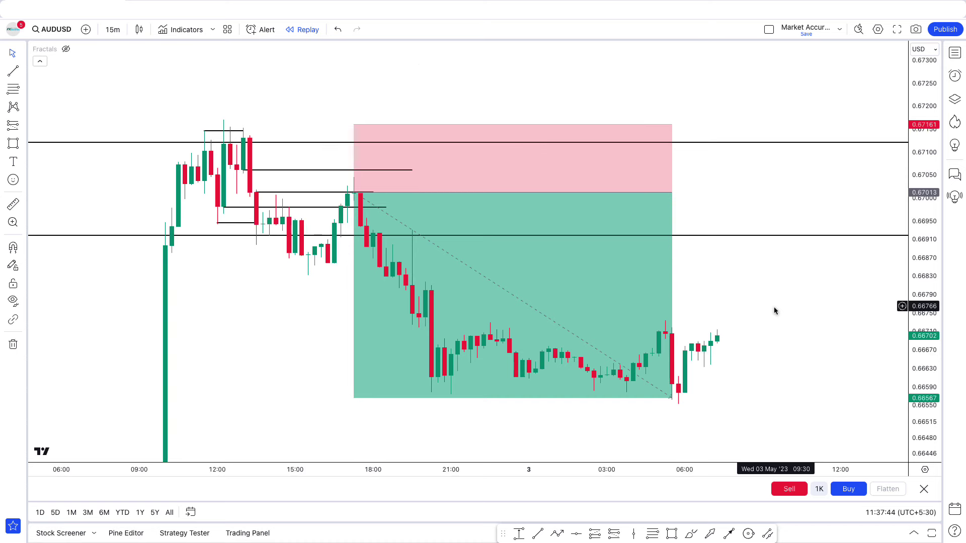
{"action": "scroll", "coordinate": [775, 306], "scroll_direction": "up", "scroll_amount": 4}
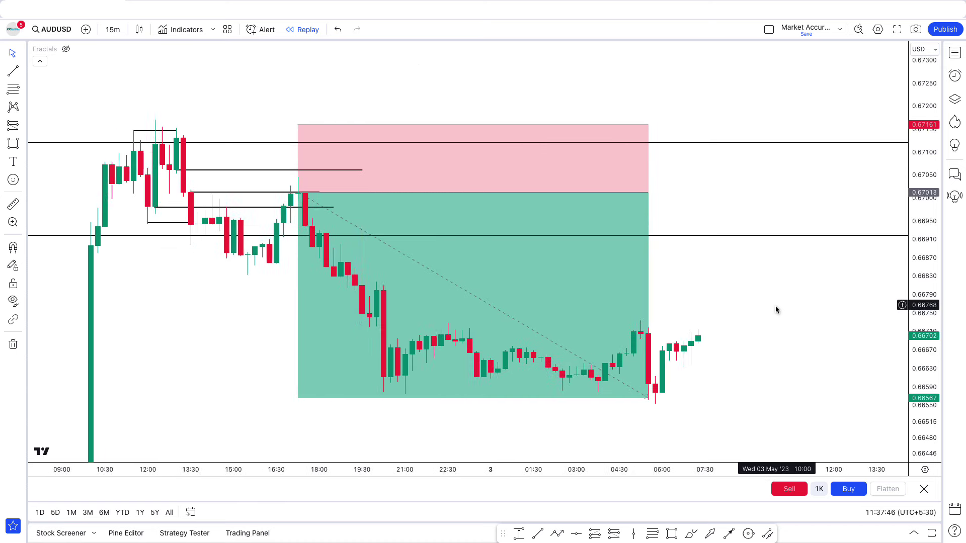
{"action": "left_click_drag", "start_coordinate": [775, 306], "coordinate": [819, 310]}
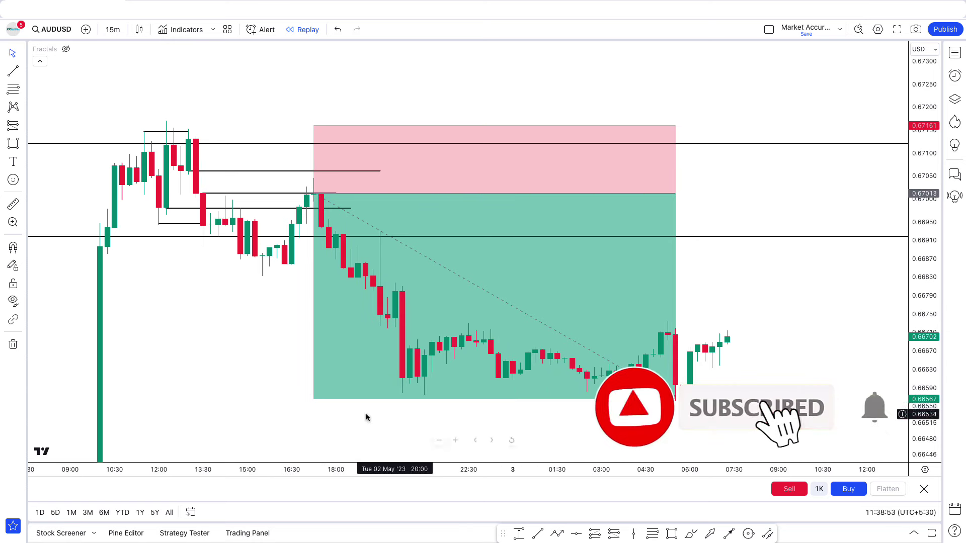
{"action": "left_click_drag", "start_coordinate": [198, 382], "coordinate": [294, 376]}
{"action": "scroll", "coordinate": [293, 376], "scroll_direction": "down", "scroll_amount": 1}
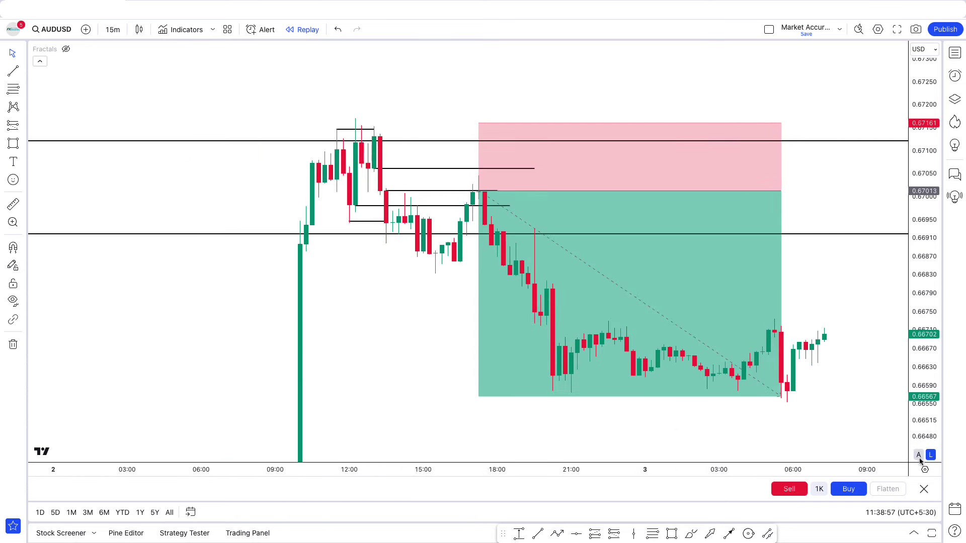
{"action": "left_click", "coordinate": [919, 455]}
{"action": "scroll", "coordinate": [485, 384], "scroll_direction": "up", "scroll_amount": 1}
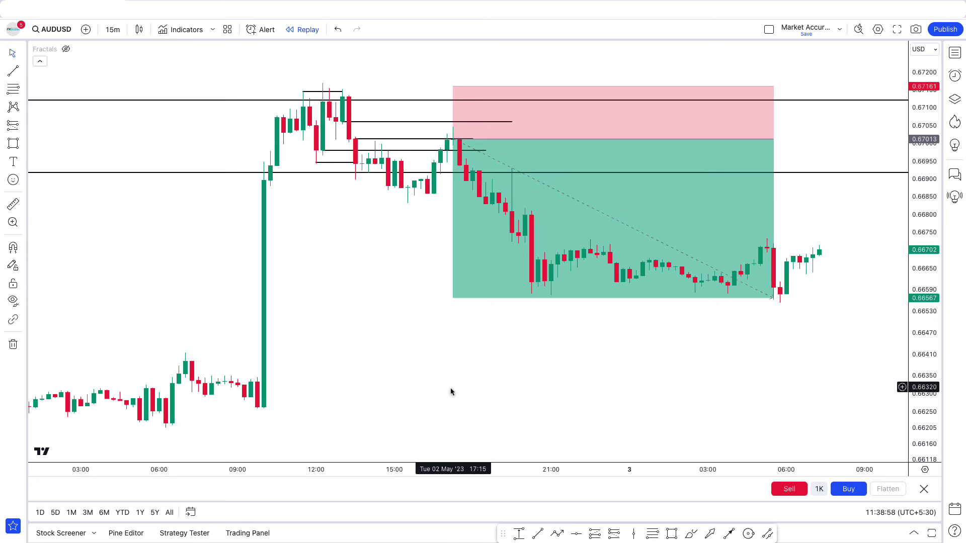
{"action": "scroll", "coordinate": [451, 391], "scroll_direction": "up", "scroll_amount": 2}
{"action": "left_click_drag", "start_coordinate": [536, 413], "coordinate": [515, 414]}
{"action": "scroll", "coordinate": [490, 406], "scroll_direction": "up", "scroll_amount": 2}
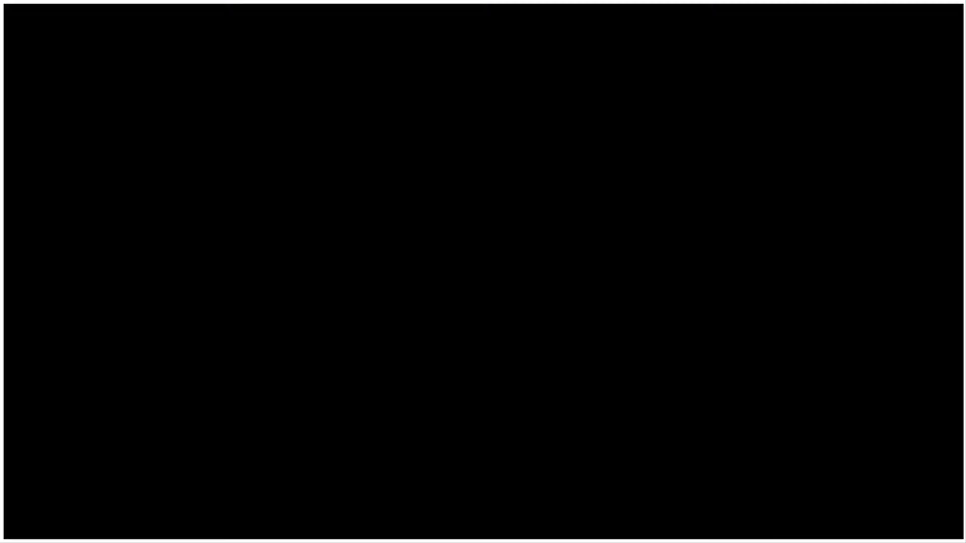